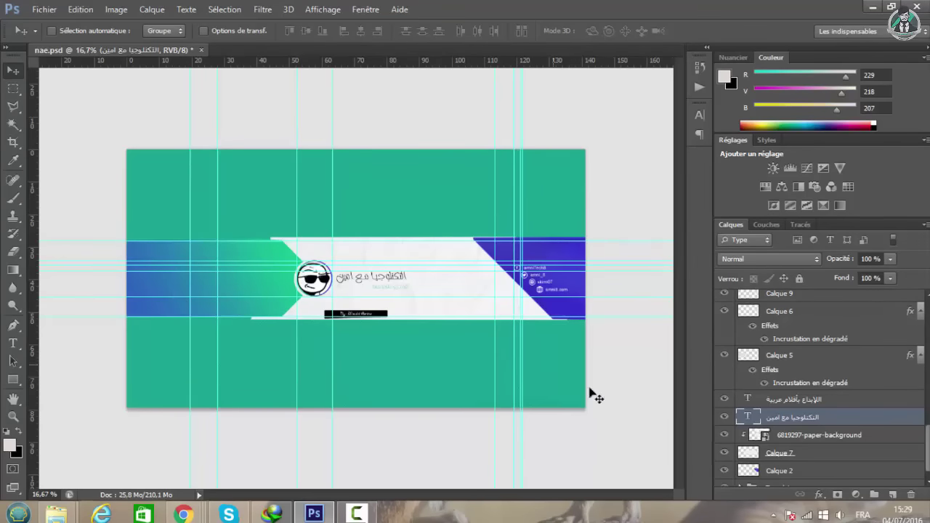
Upload a desktop image as the new Google About Me profile photo, then go back to Photoshop.
click(874, 12)
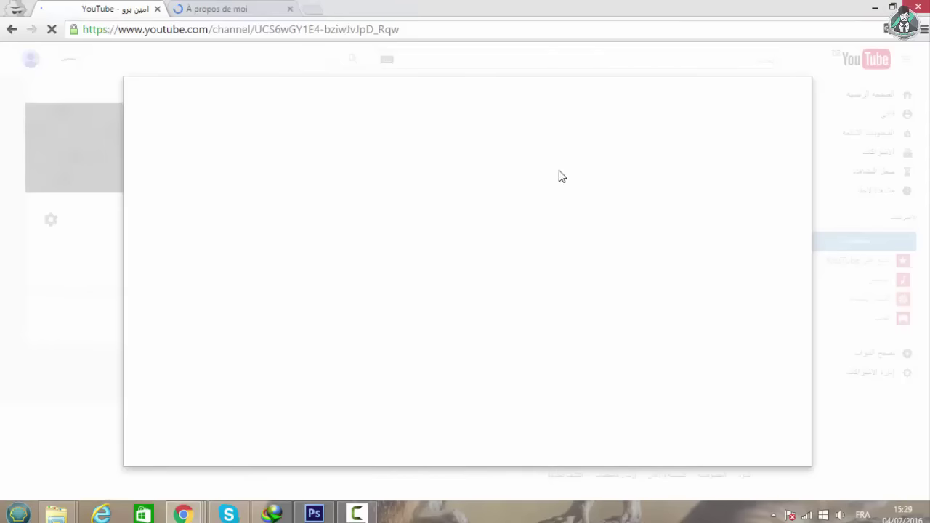
click(230, 7)
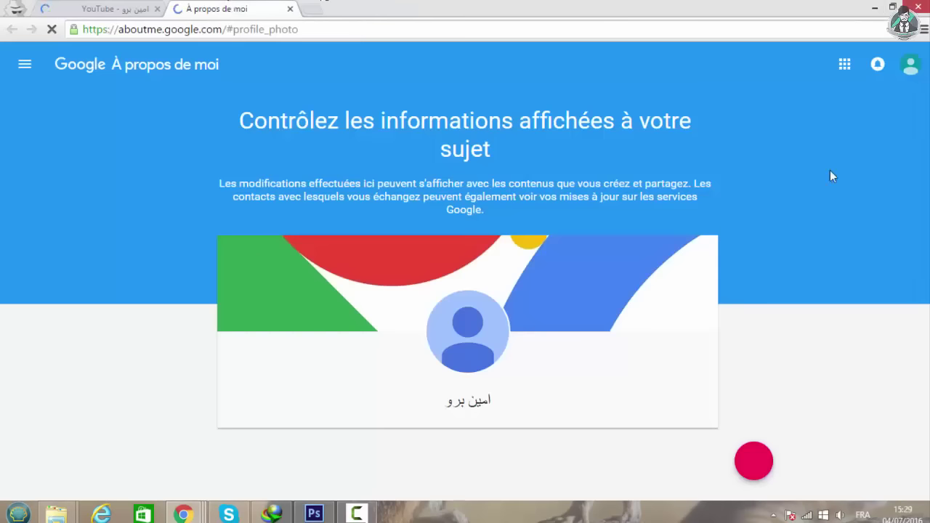
click(467, 342)
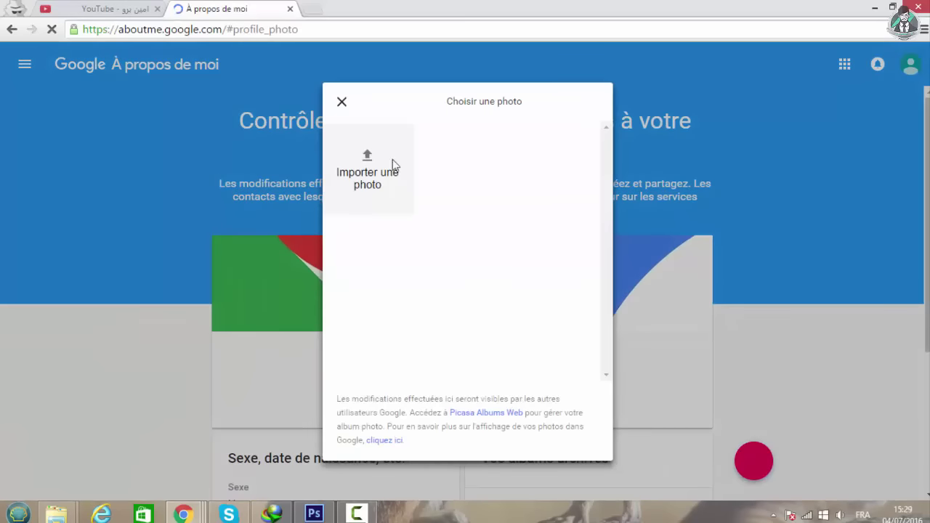
click(366, 158)
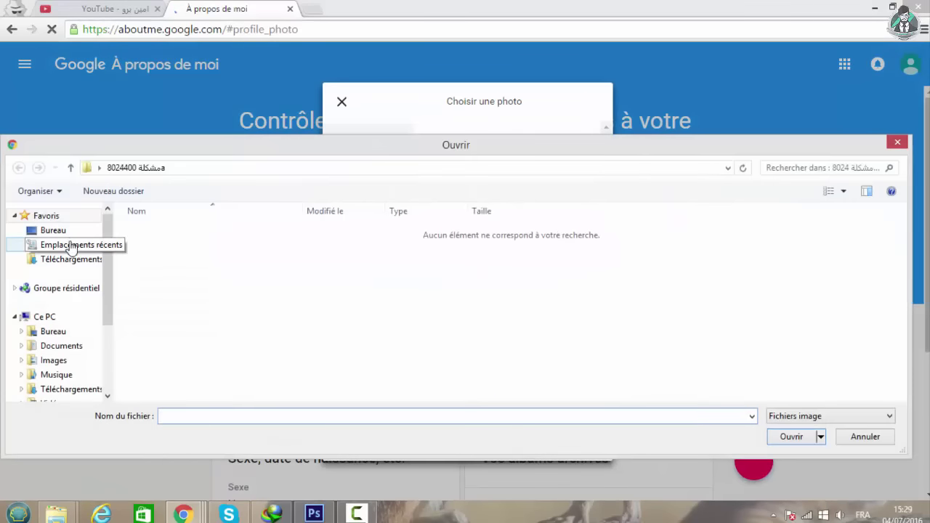
click(58, 231)
click(156, 258)
click(791, 437)
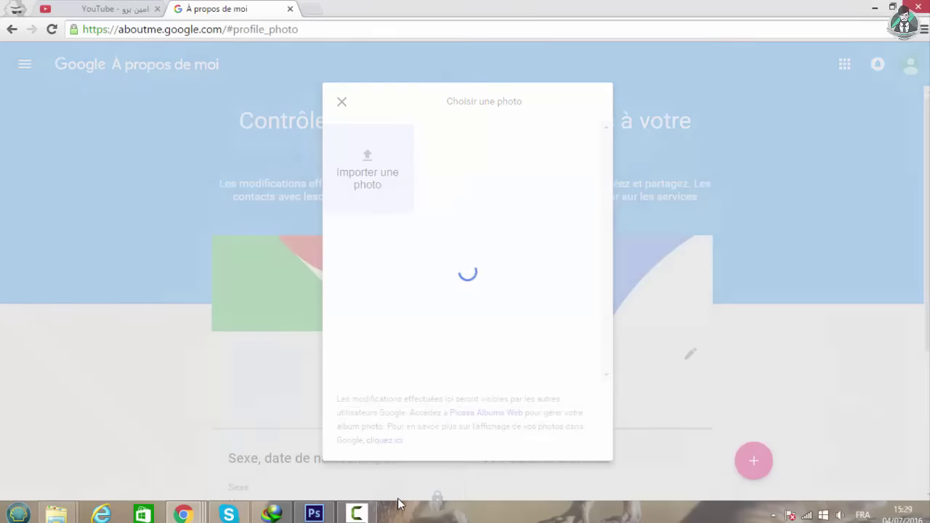
click(314, 514)
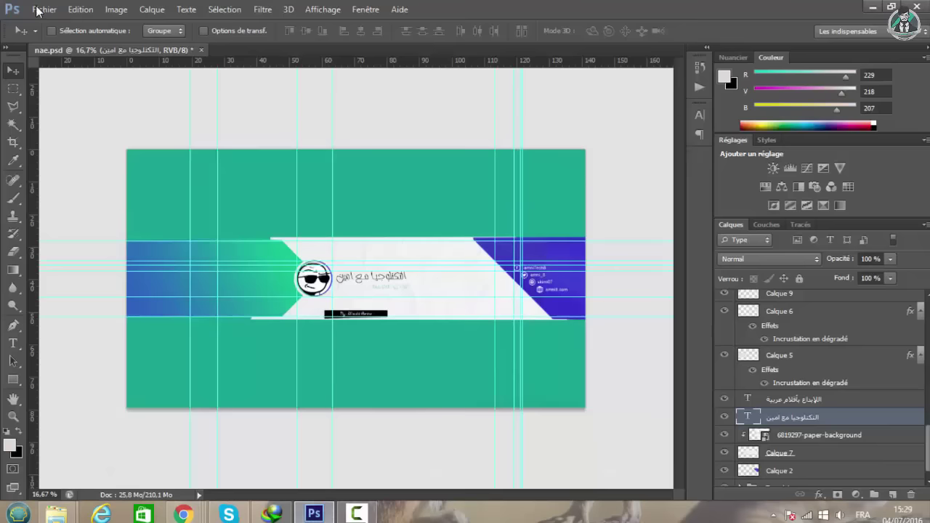
Save the banner as nae.jpg on the Bureau desktop in JPEG format at Maximum quality 11.
click(38, 10)
click(146, 181)
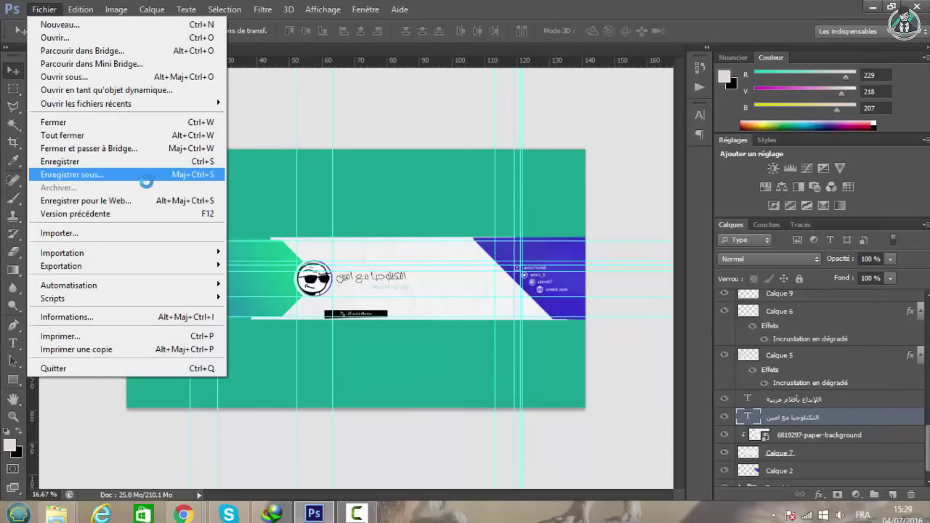
click(519, 140)
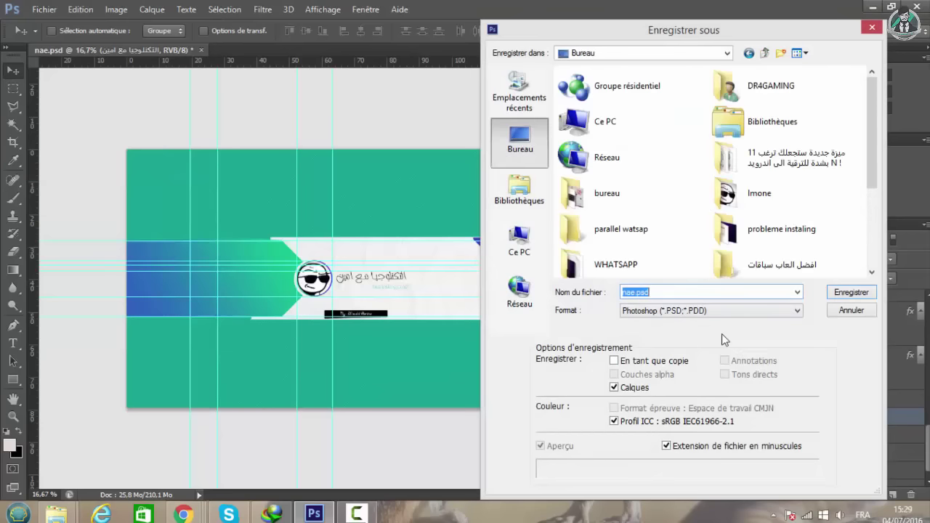
click(714, 311)
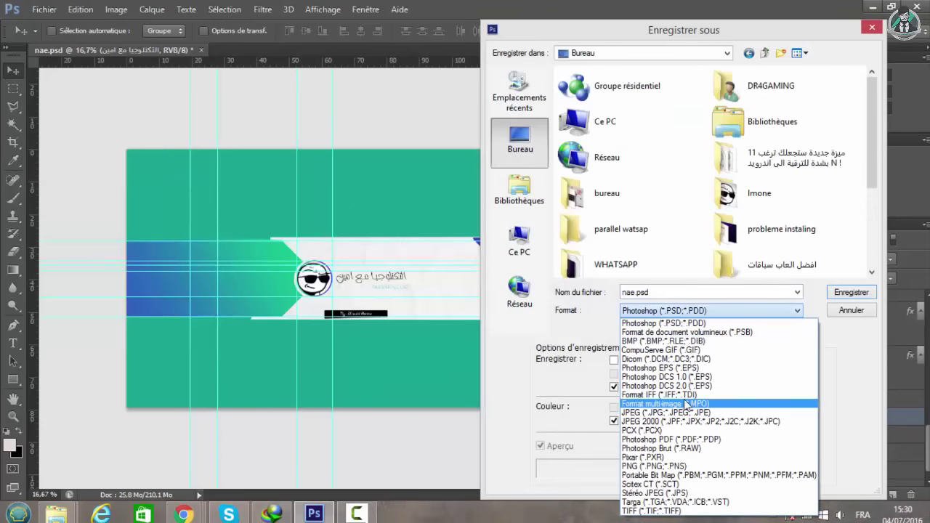
click(676, 412)
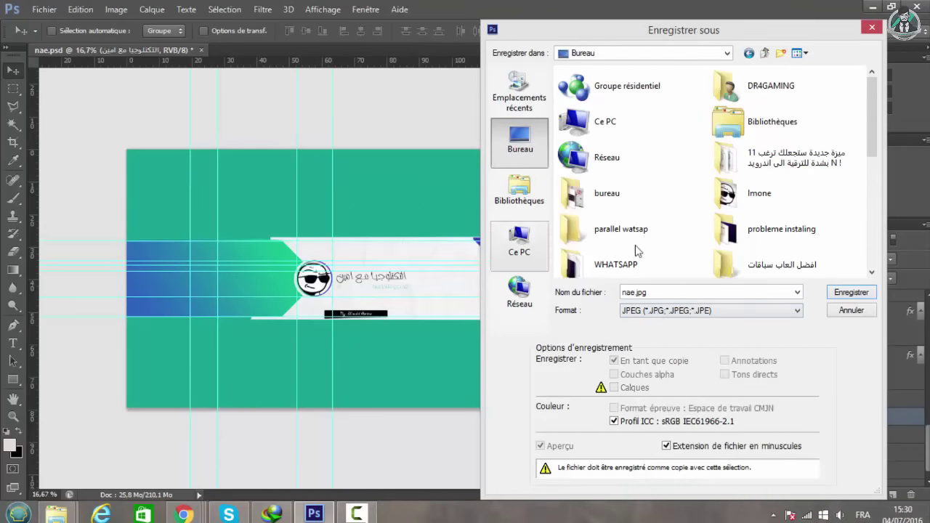
click(835, 292)
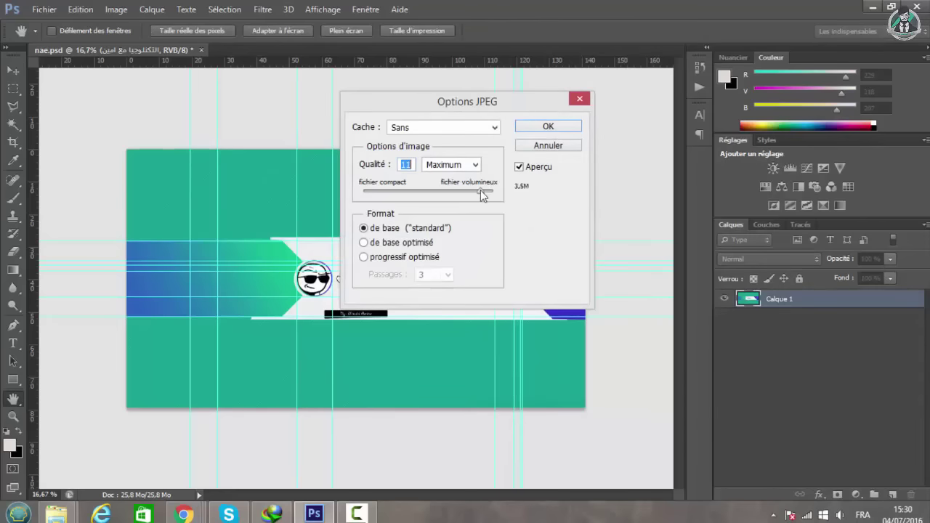
key(Return)
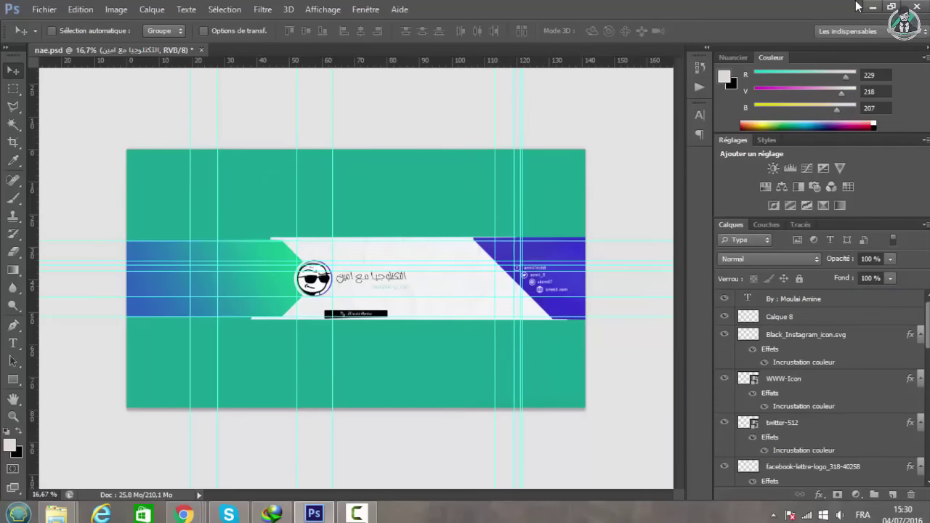
Confirm the cropped profile photo and upload nae from the desktop as YouTube channel art.
click(869, 7)
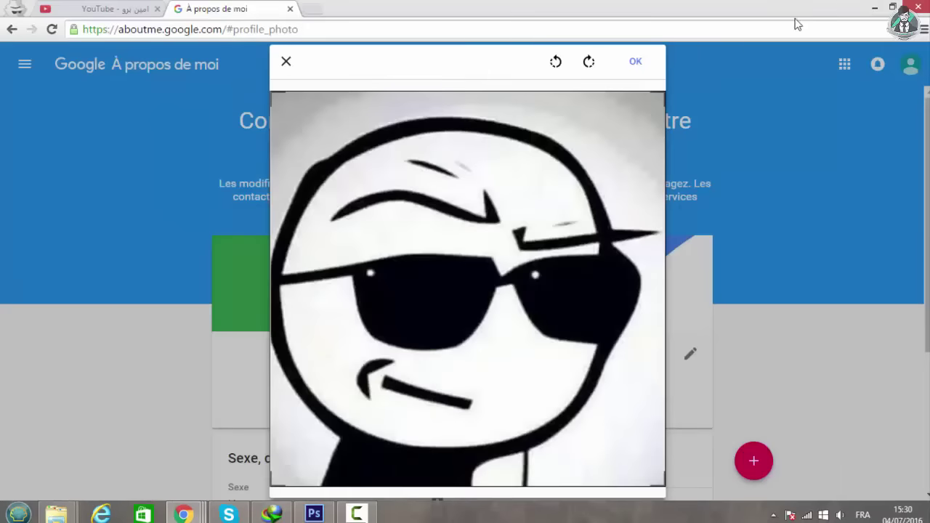
click(641, 69)
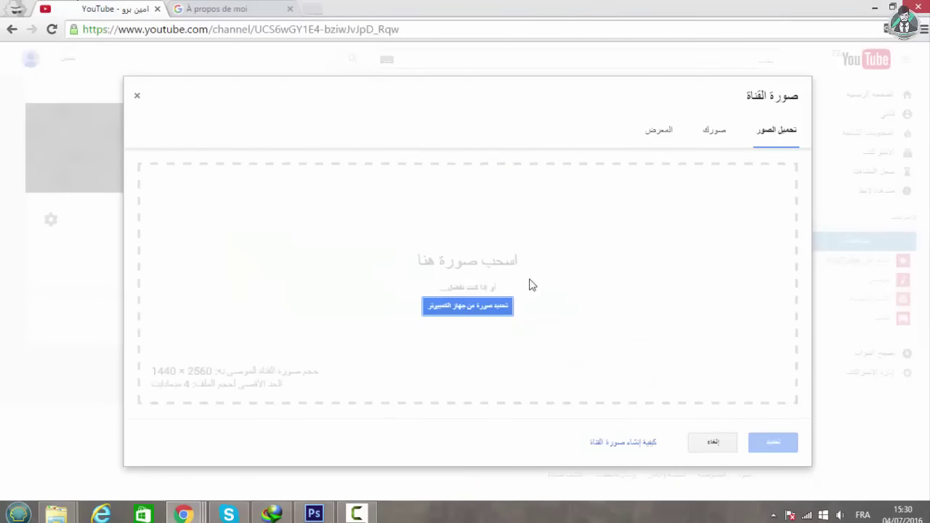
click(484, 308)
click(49, 231)
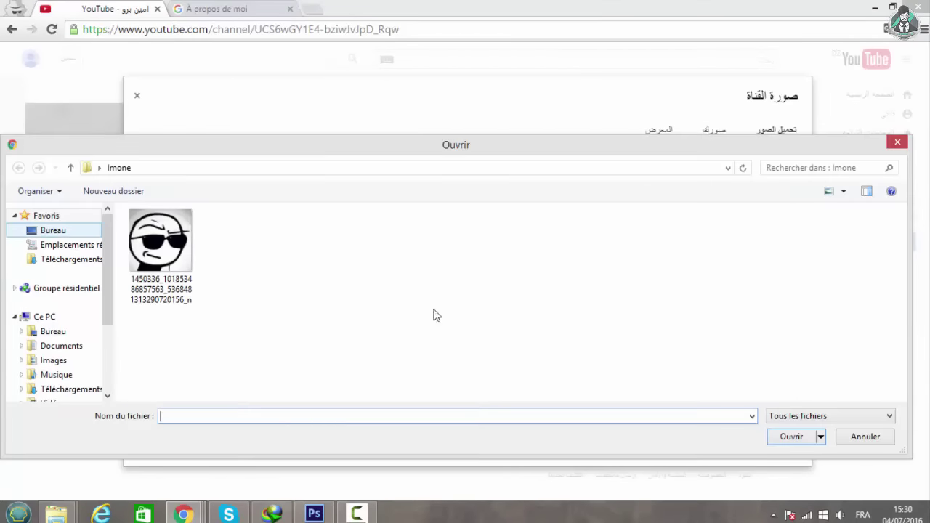
drag(895, 250, 918, 367)
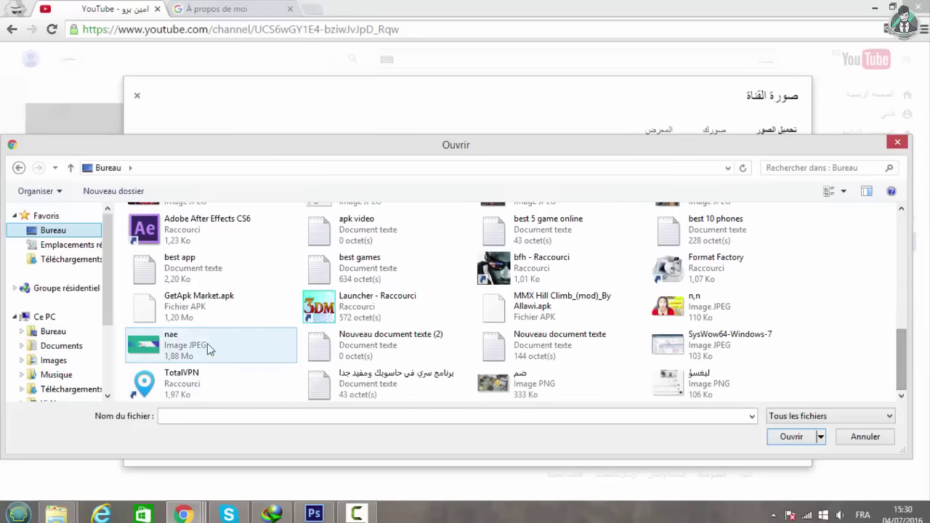
click(209, 348)
click(791, 438)
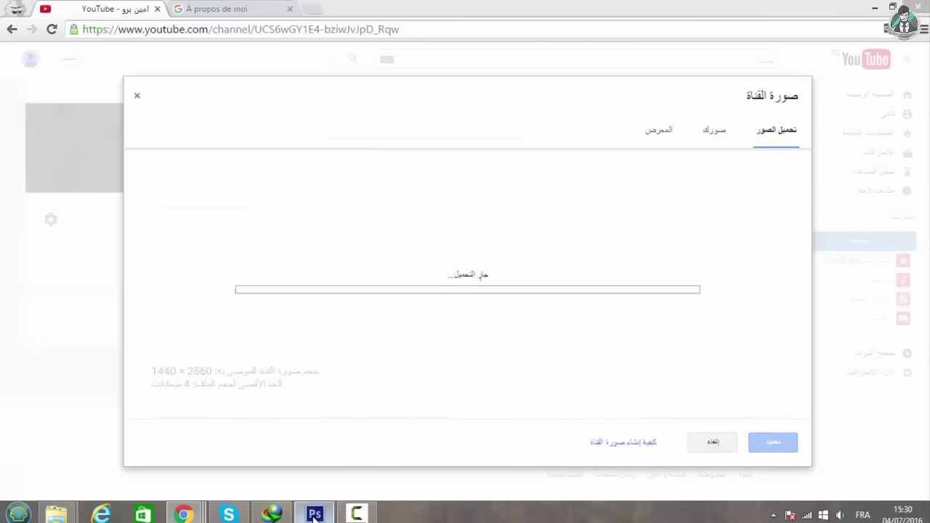
click(314, 514)
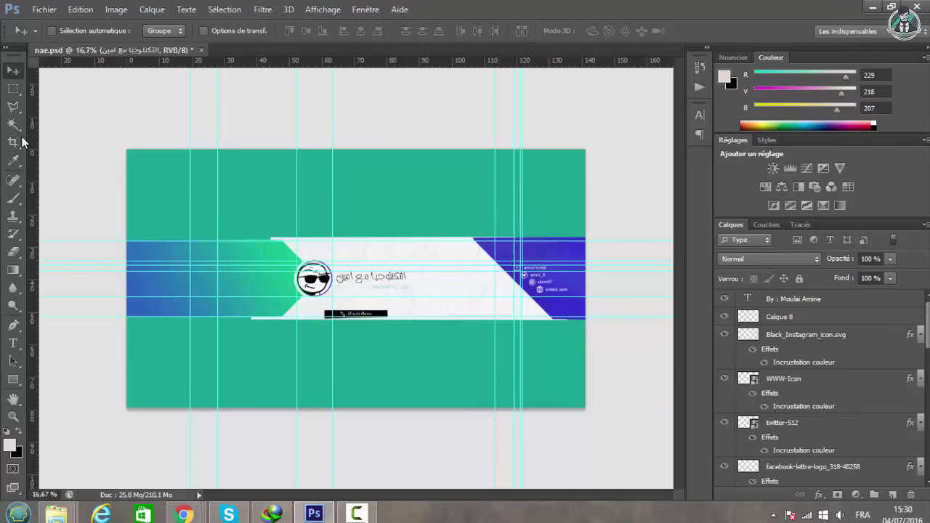
Shrink and shift the nae banner's crop box, apply it as channel art, and reload the channel page.
click(872, 7)
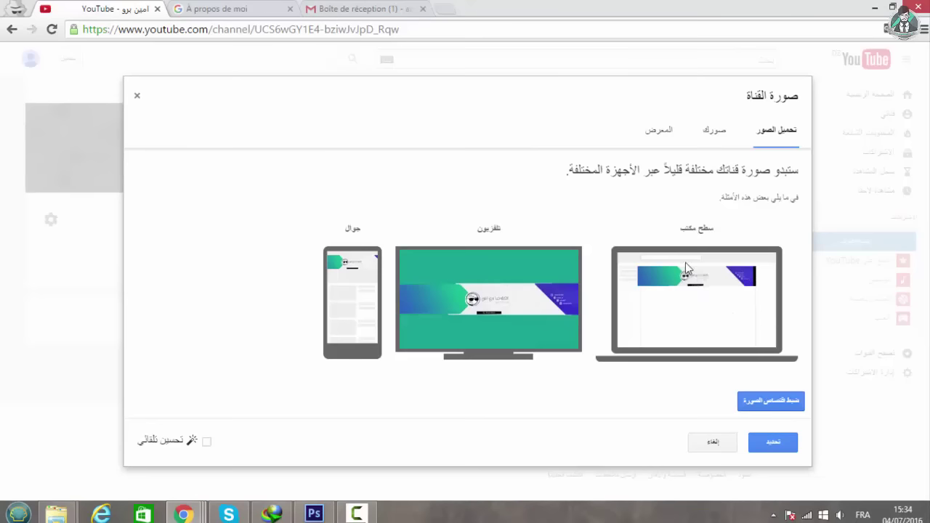
click(774, 401)
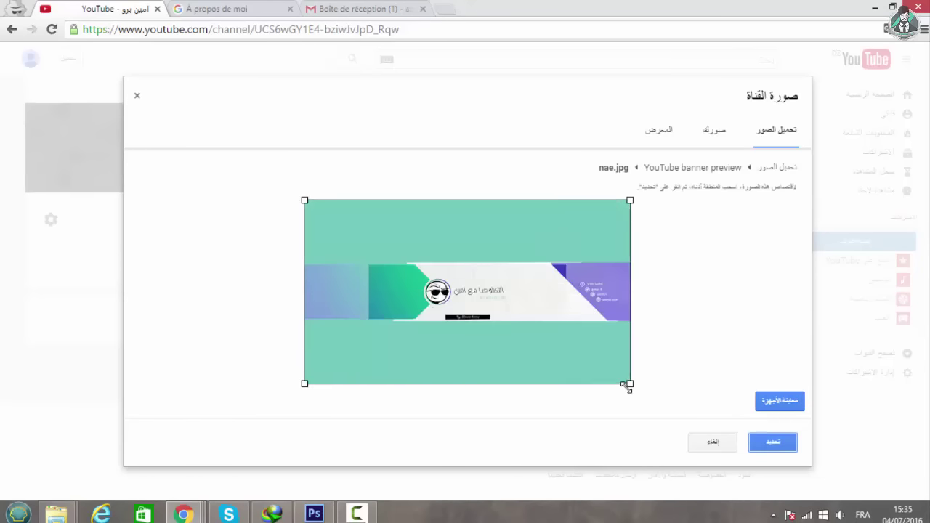
drag(630, 385, 621, 379)
drag(570, 339, 575, 339)
click(775, 442)
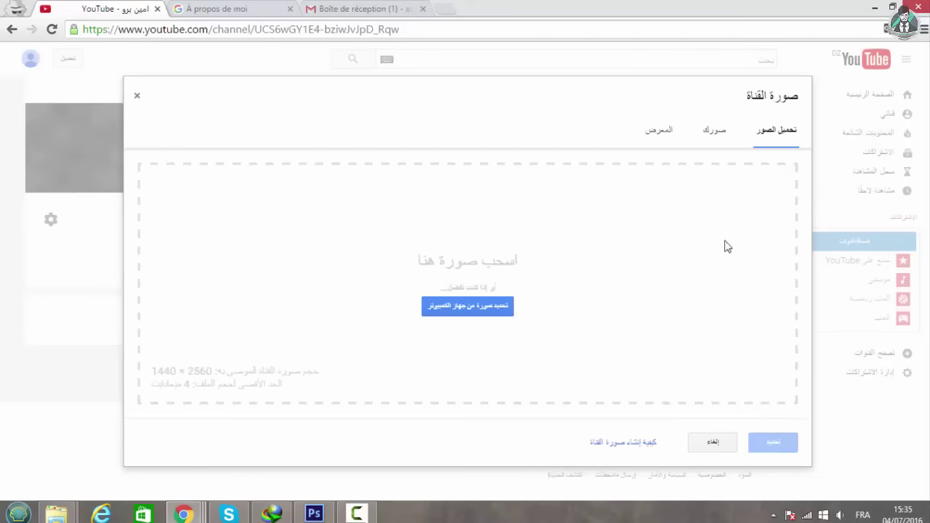
click(136, 97)
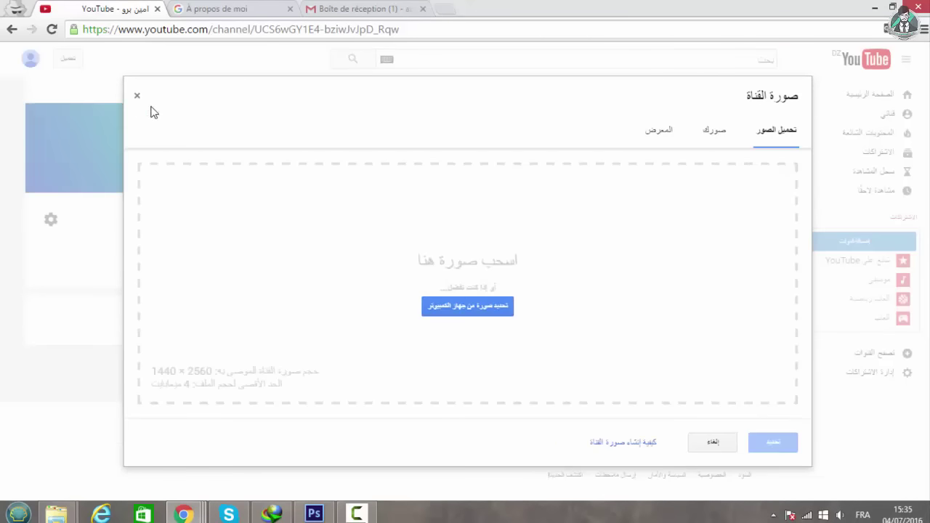
click(52, 29)
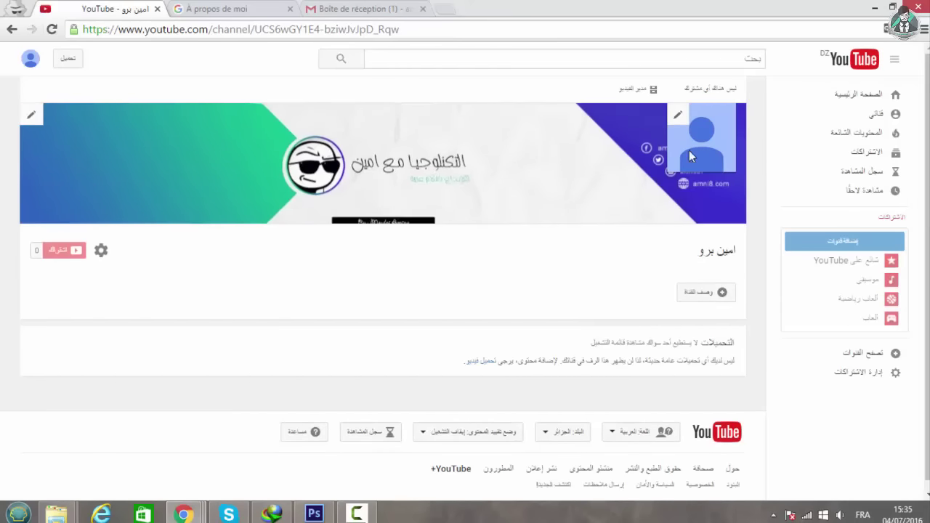
Close the About me profile photo window and open Creator Studio from the YouTube account menu.
click(677, 115)
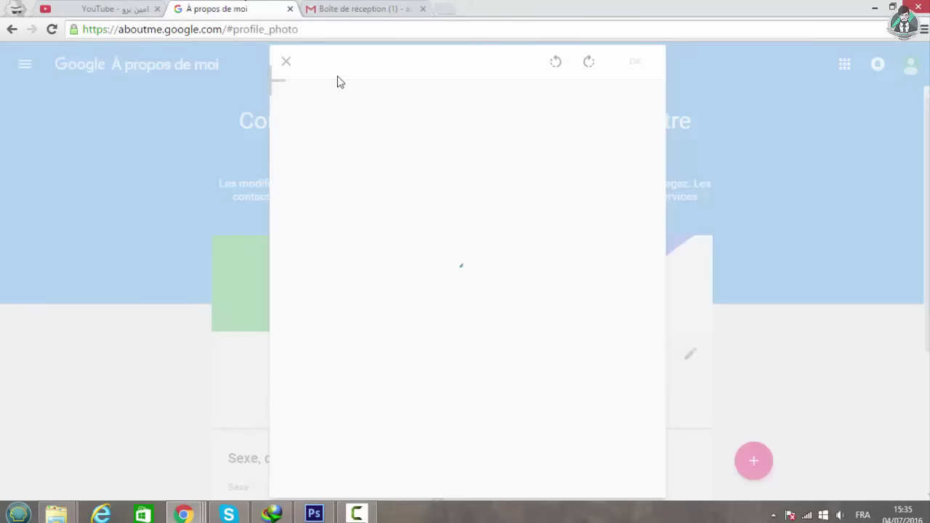
click(286, 63)
click(261, 29)
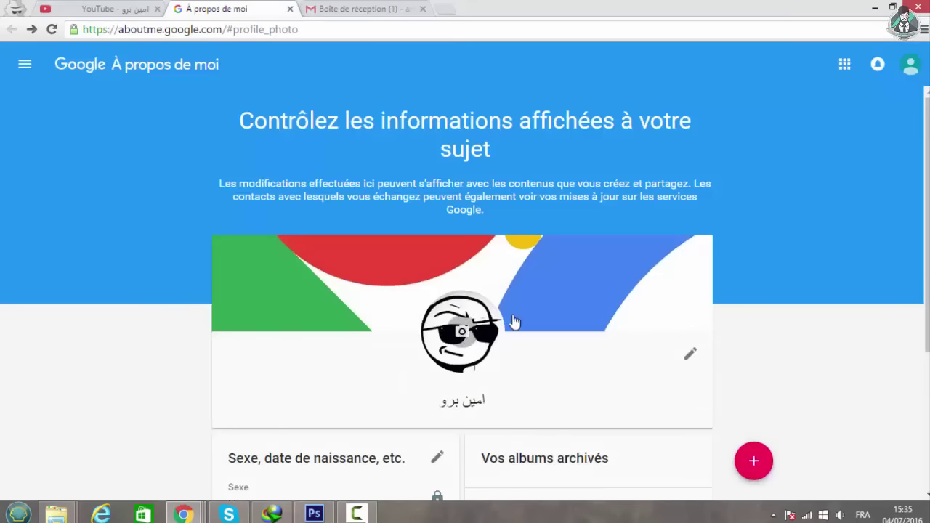
click(116, 9)
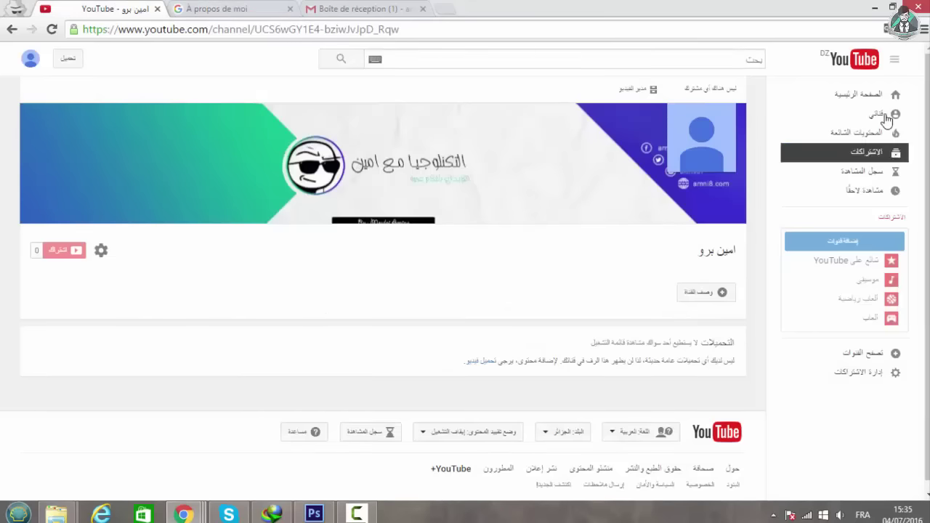
click(30, 62)
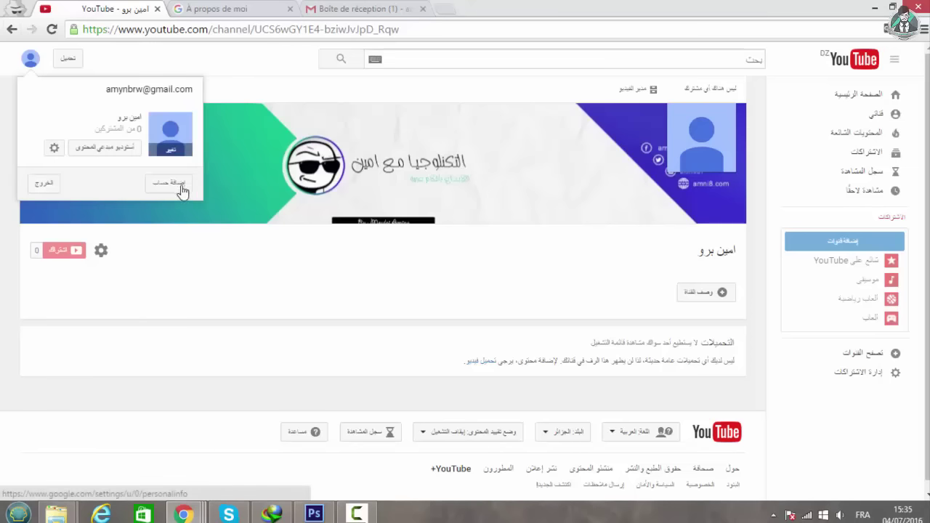
click(88, 150)
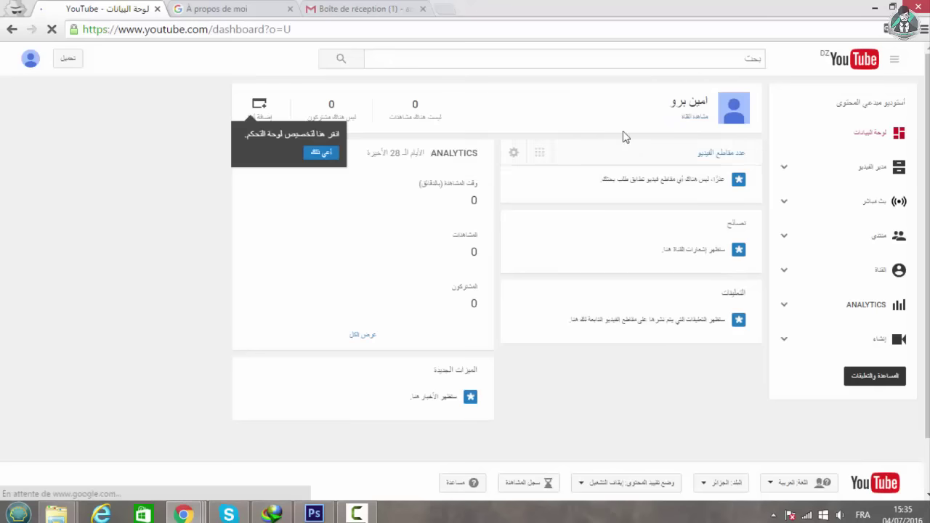
Set the channel country to Algeria in the advanced channel settings.
click(897, 269)
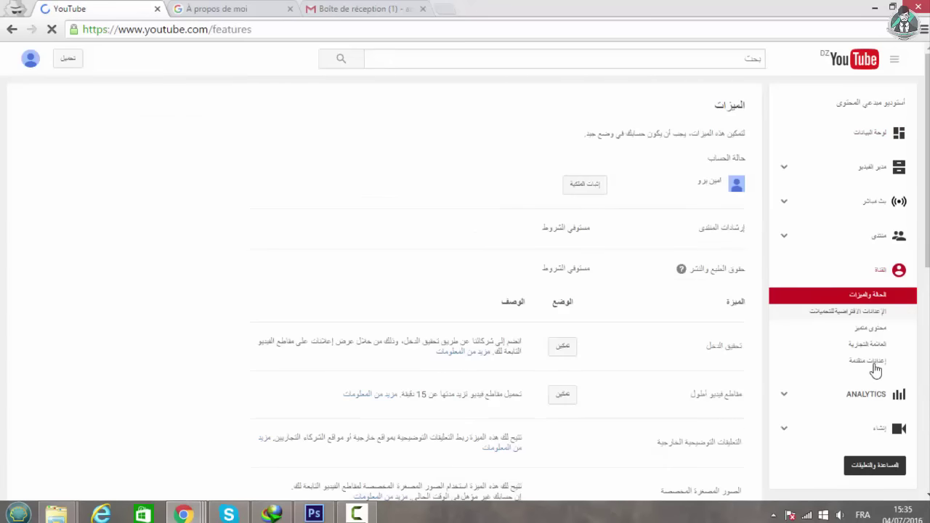
click(875, 363)
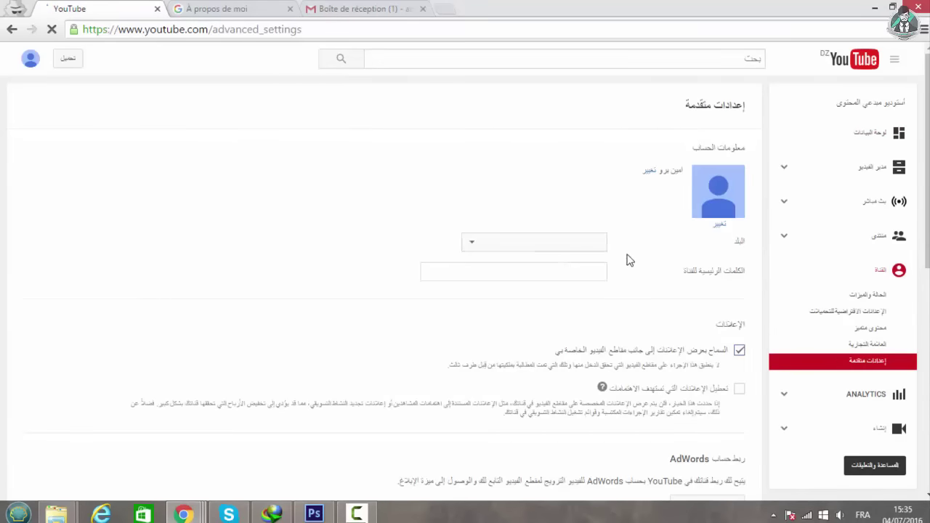
click(542, 245)
click(554, 218)
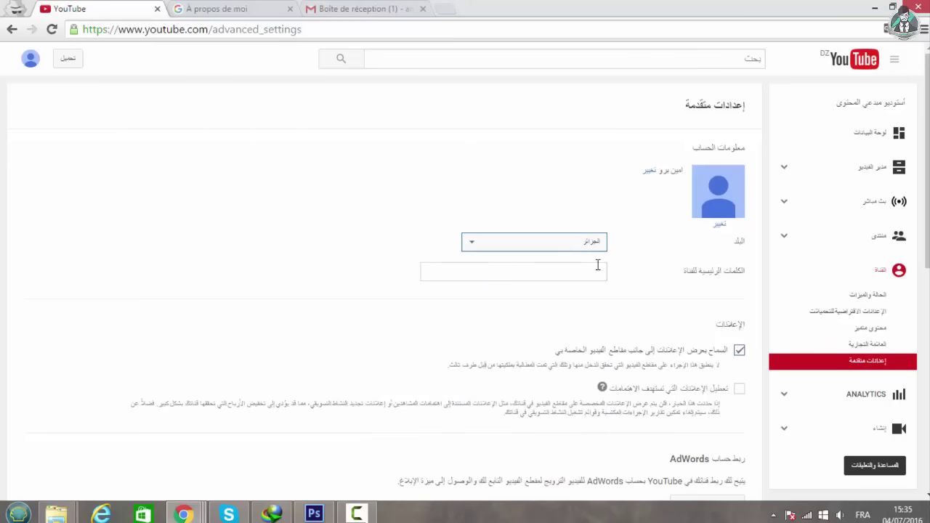
Add Arabic technology channel keywords, save the advanced settings, and return to Status and features.
click(571, 271)
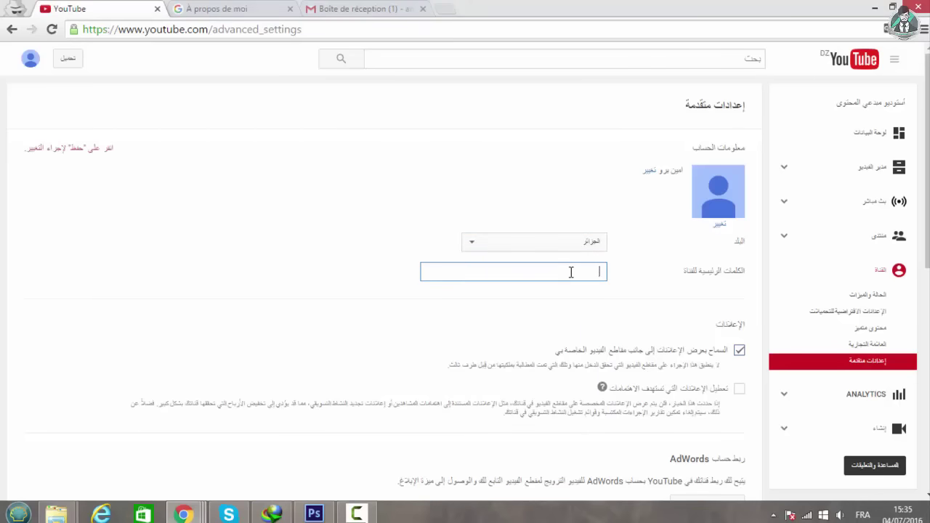
text(تعلم معلوميات)
scroll(649, 318, down, 4)
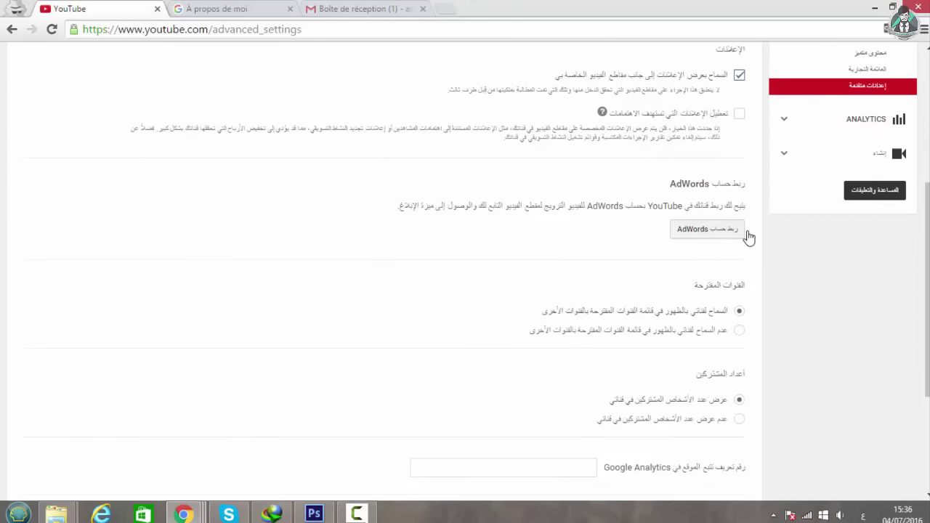
scroll(756, 247, down, 1)
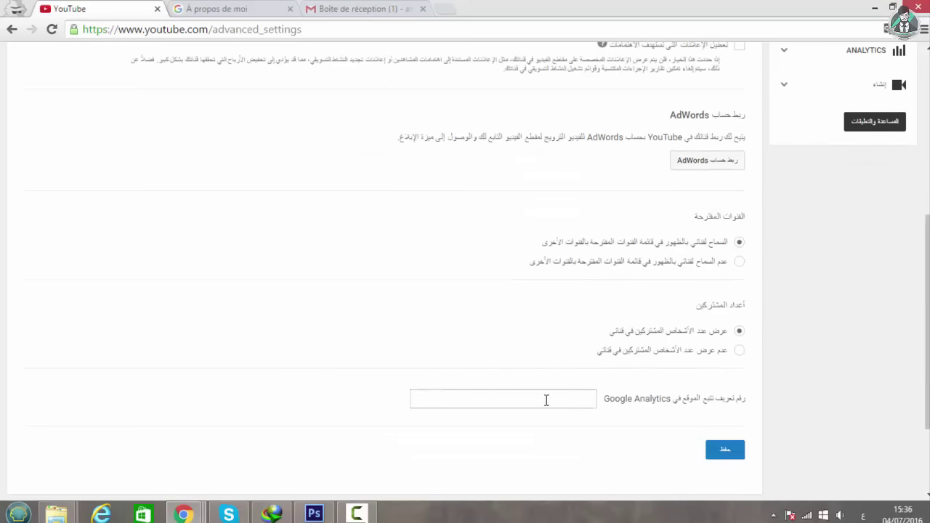
scroll(546, 401, up, 5)
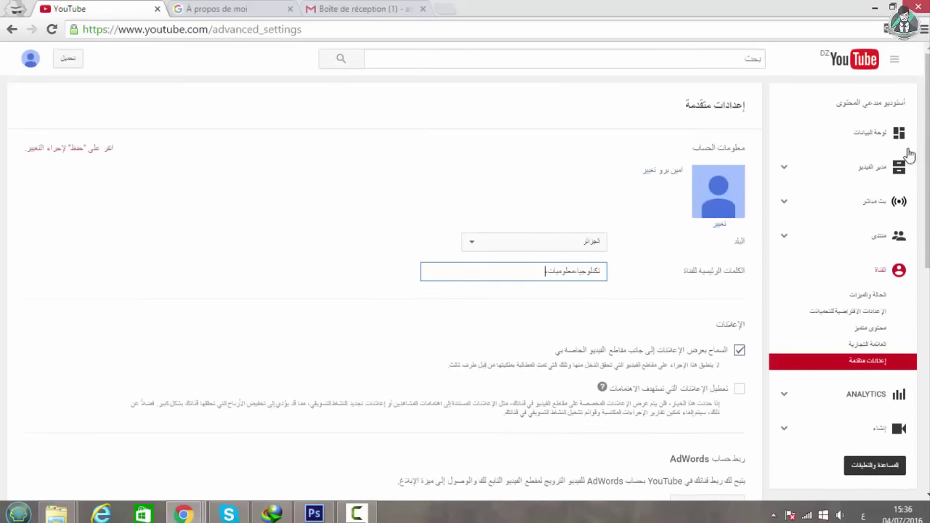
scroll(483, 236, down, 1)
scroll(509, 276, down, 12)
click(739, 323)
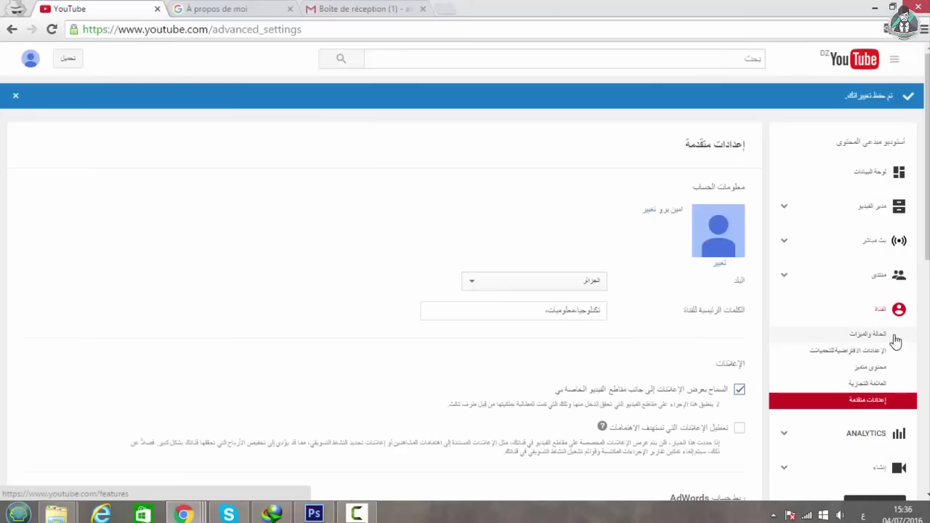
click(872, 334)
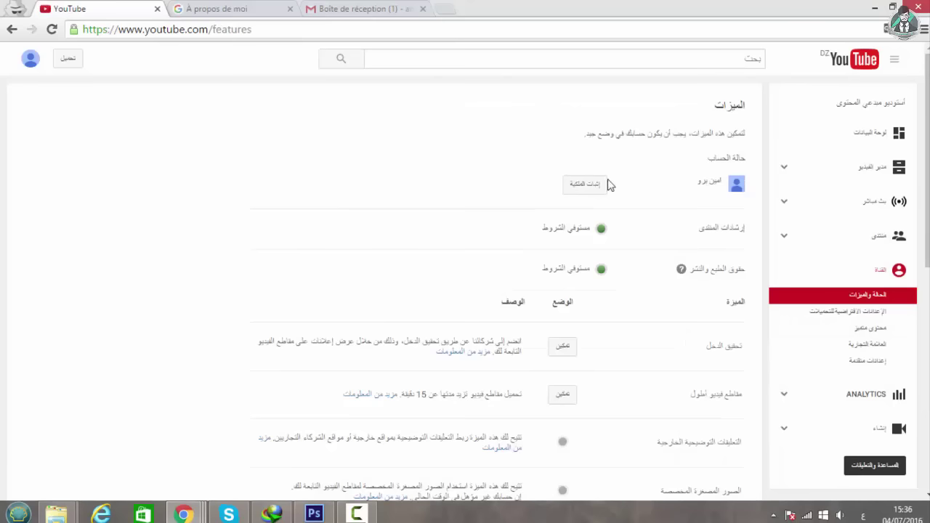
click(581, 187)
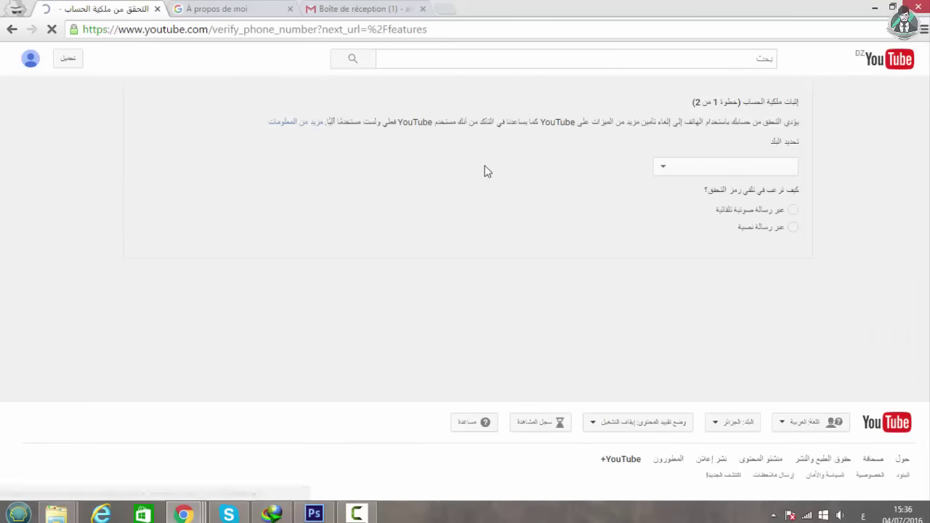
click(693, 169)
click(346, 174)
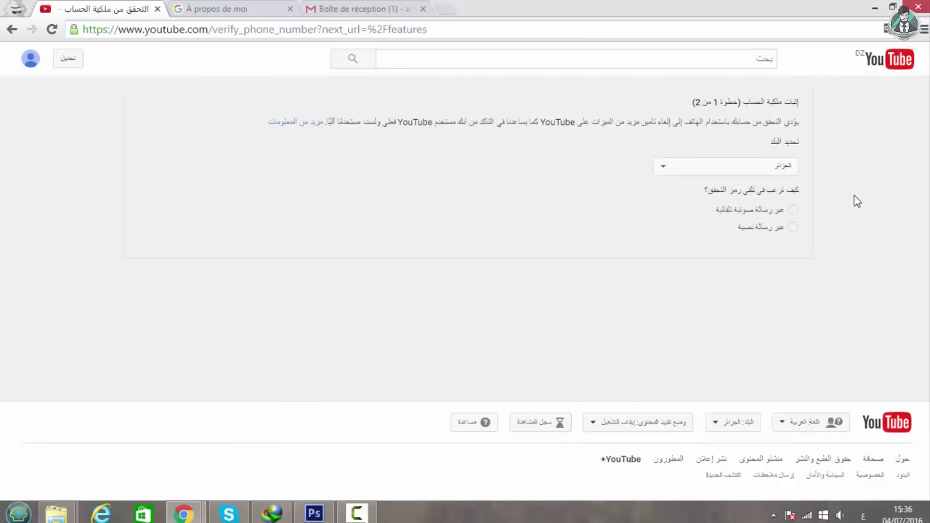
click(791, 211)
click(343, 311)
click(763, 309)
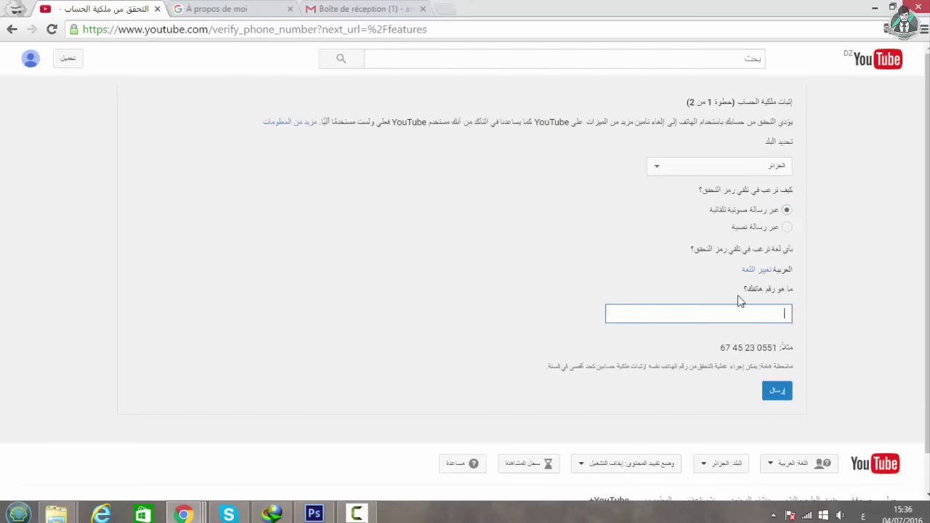
click(12, 30)
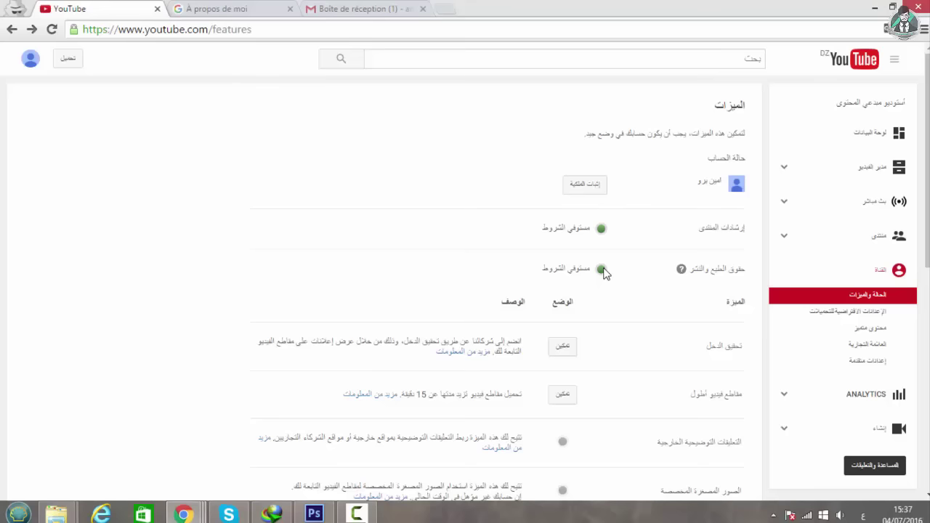
scroll(556, 160, down, 2)
scroll(603, 291, down, 3)
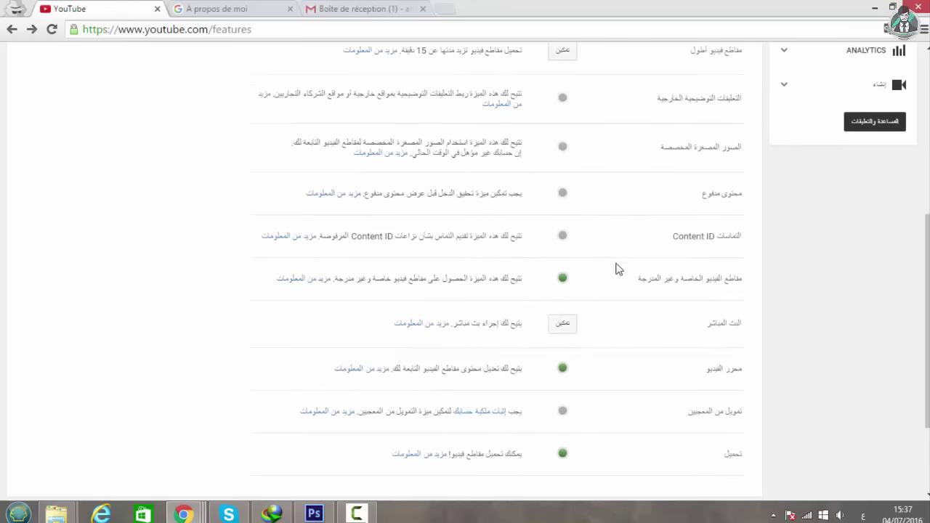
scroll(732, 203, up, 3)
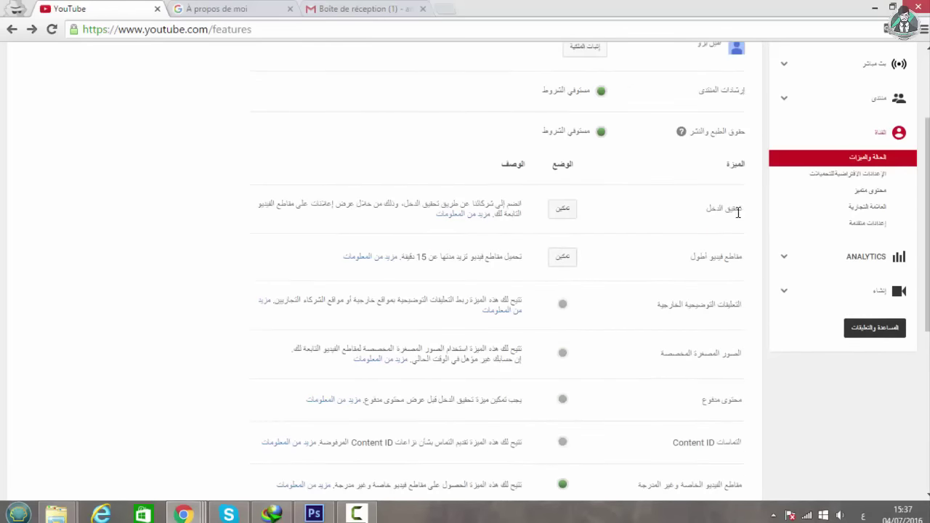
scroll(730, 204, down, 5)
scroll(702, 260, up, 3)
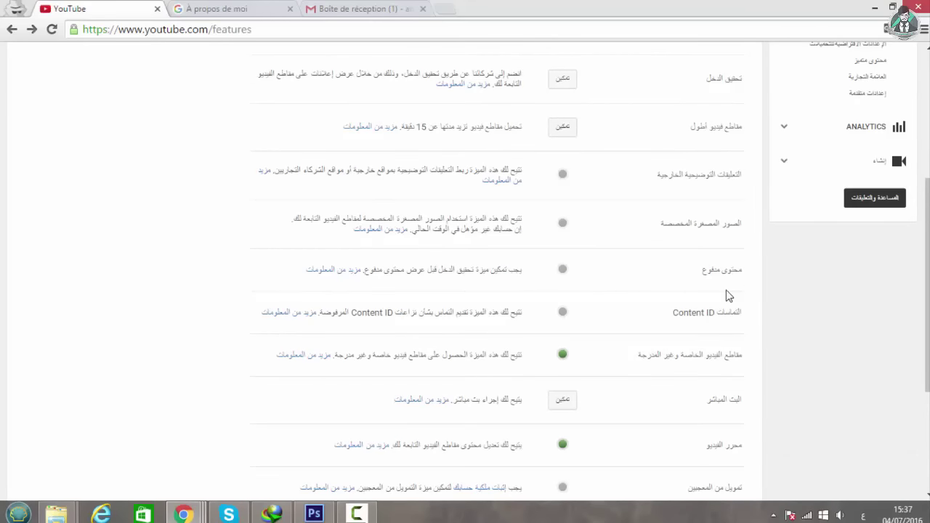
scroll(727, 291, up, 3)
scroll(731, 287, down, 3)
scroll(726, 323, up, 4)
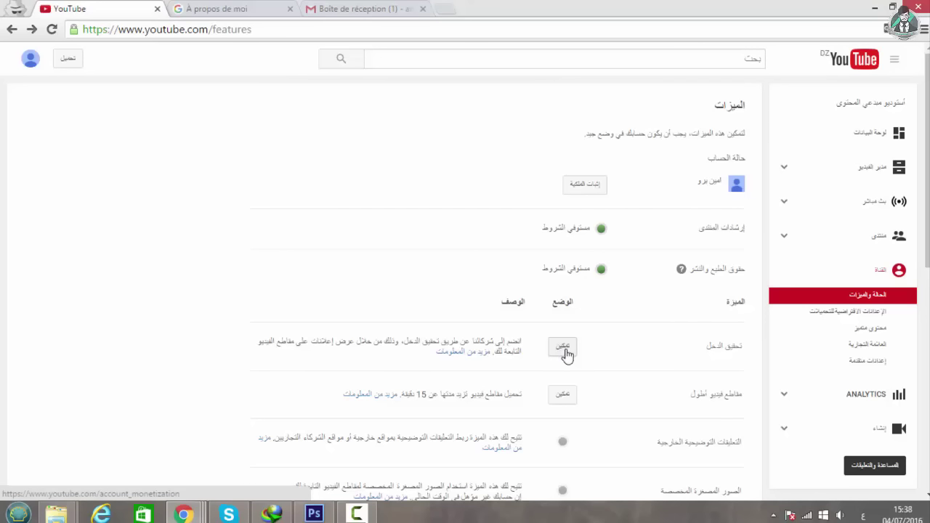
Enable account monetisation, tick all three Partner Program terms, accept, and dismiss the explanation.
click(565, 348)
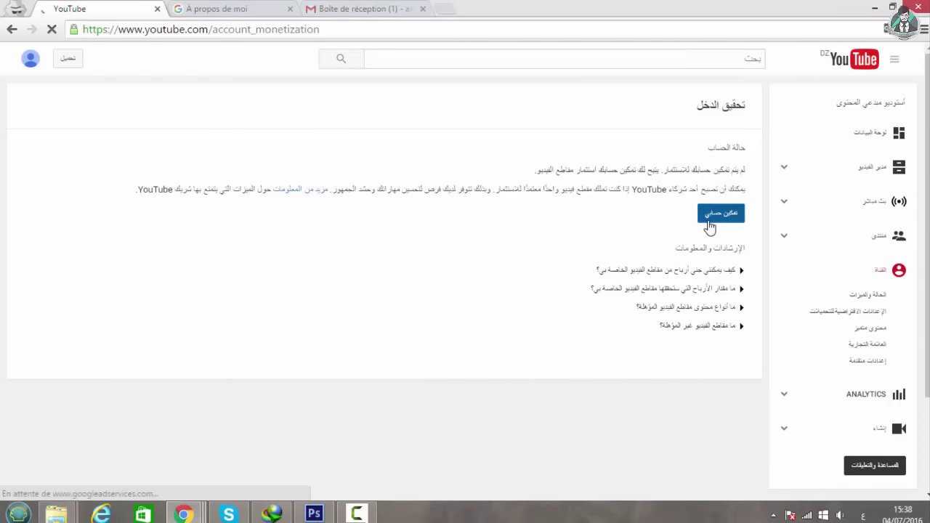
click(710, 217)
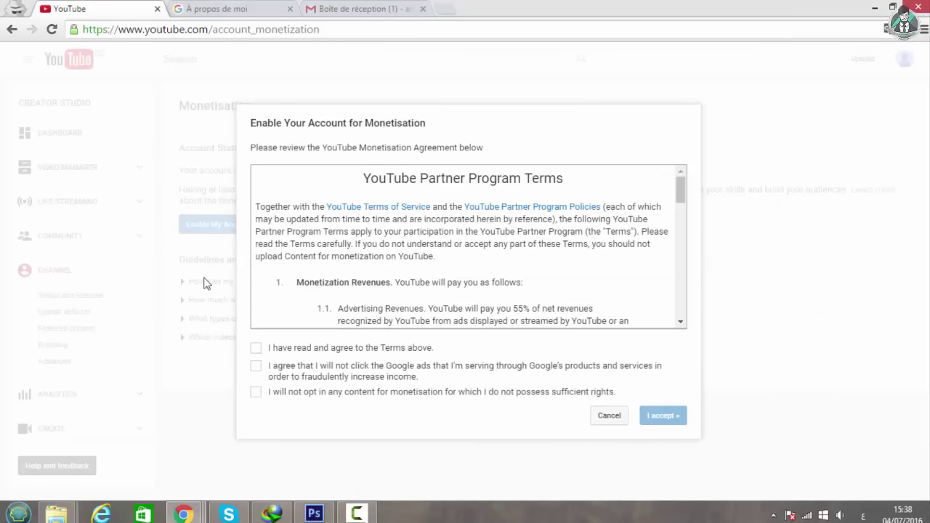
scroll(520, 305, down, 5)
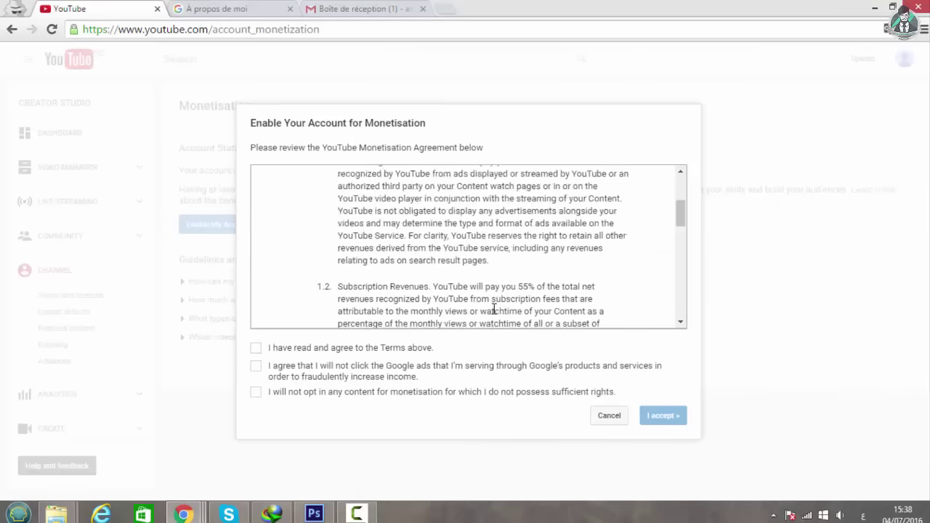
click(256, 348)
click(258, 366)
click(257, 392)
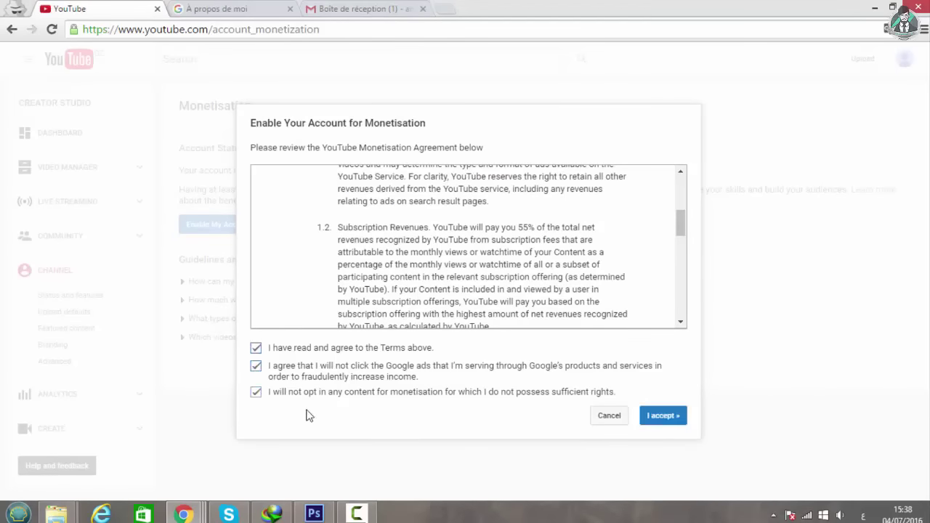
click(656, 421)
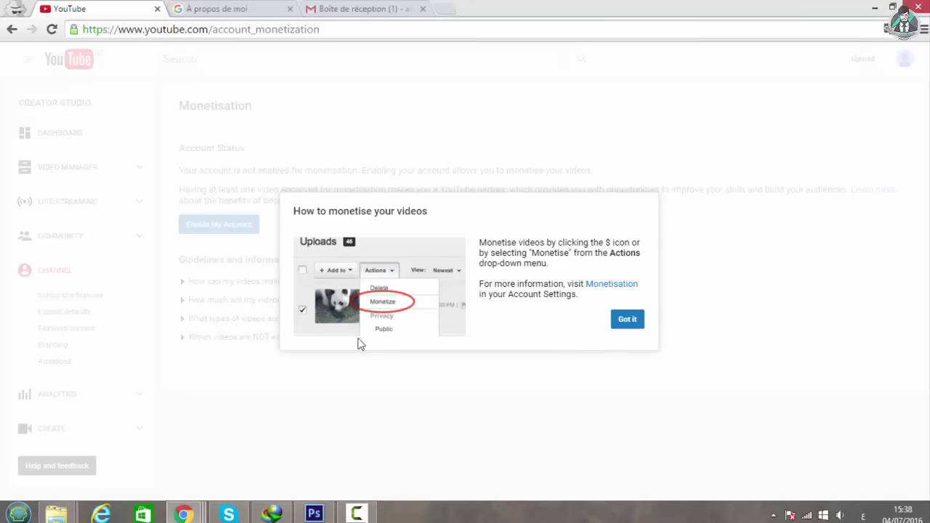
click(637, 324)
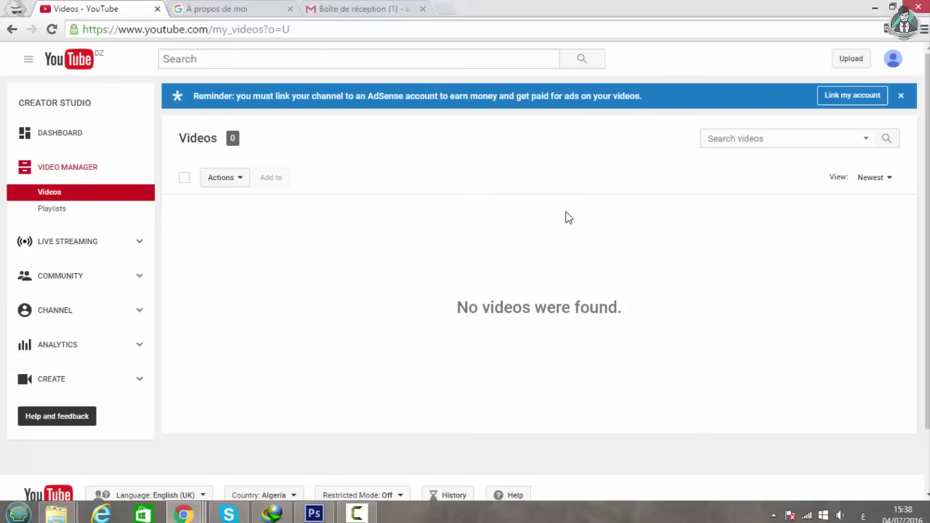
Go through Dashboard, Analytics, Status and features, and Monetisation to reach the Upload defaults page.
click(112, 195)
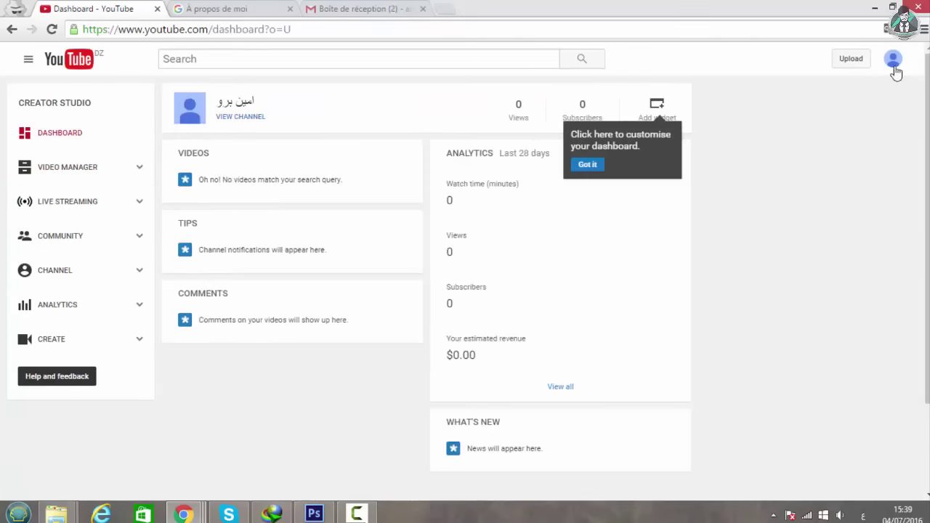
click(893, 60)
click(817, 148)
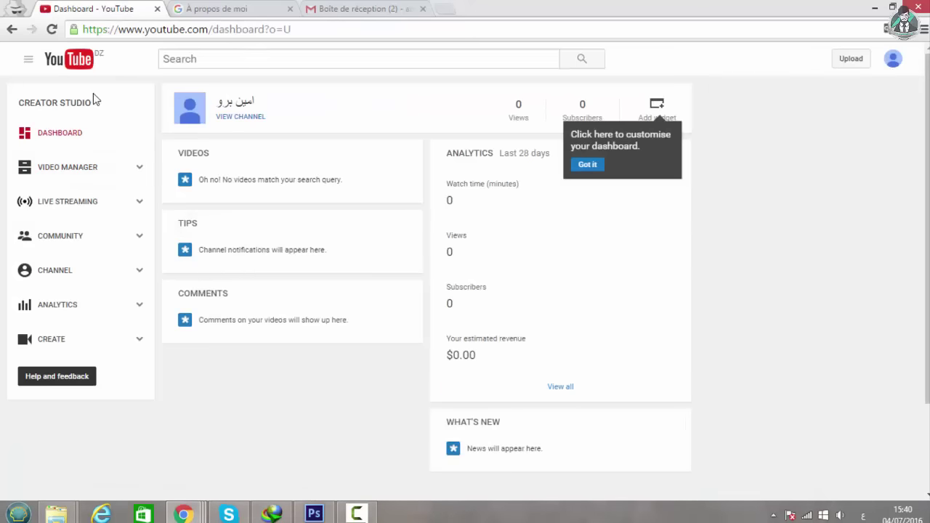
click(144, 346)
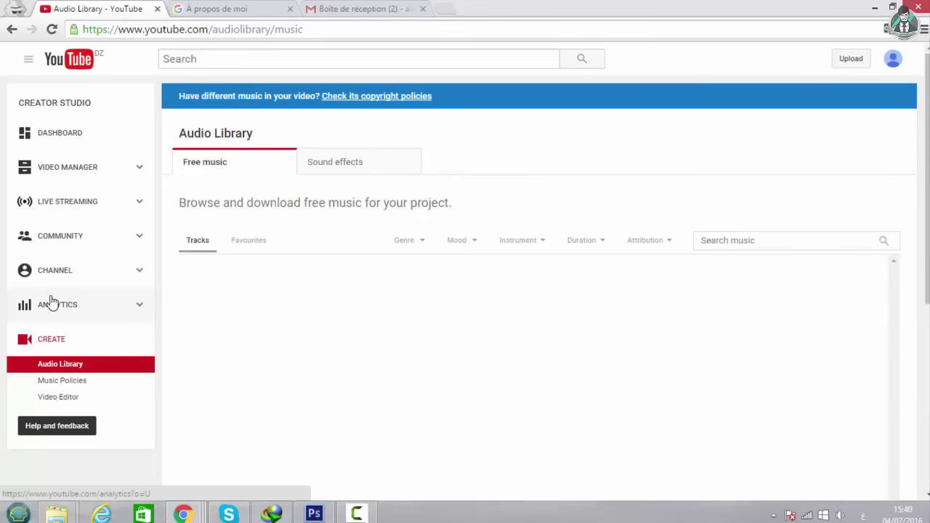
click(104, 297)
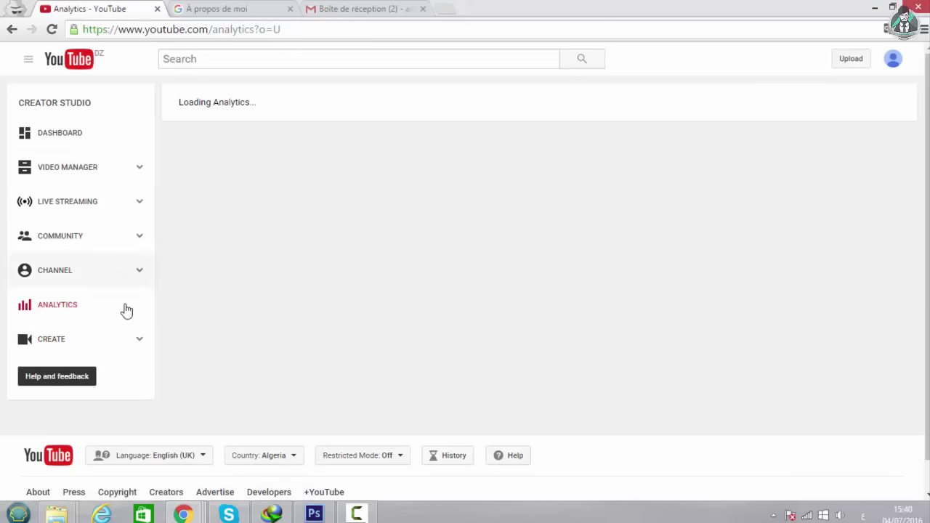
click(92, 270)
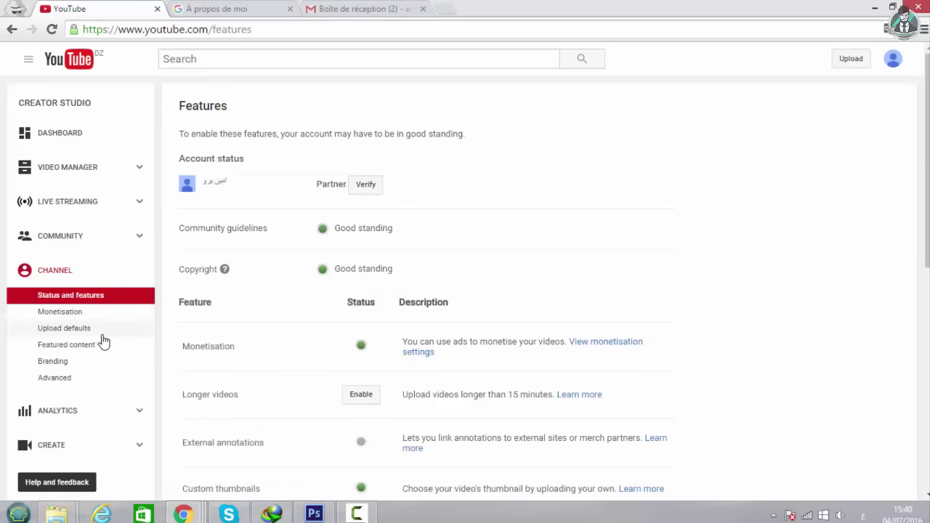
click(78, 318)
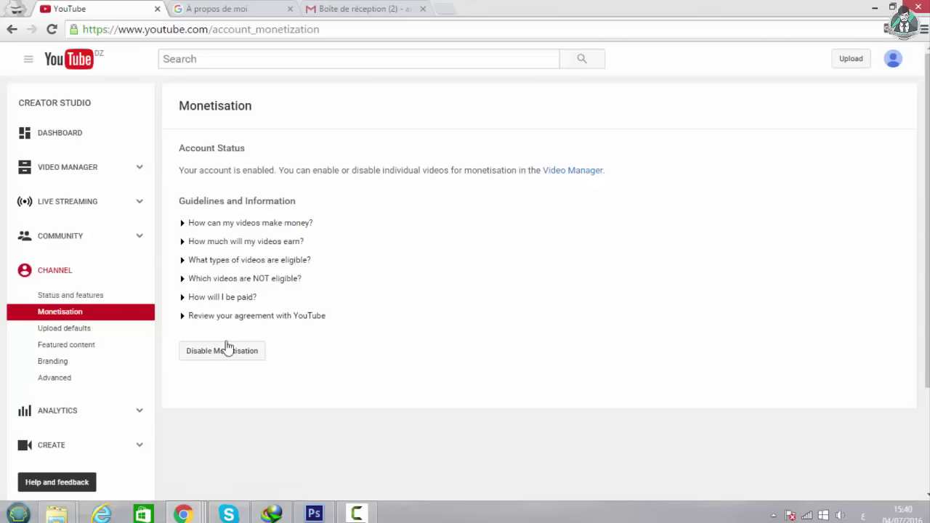
click(102, 327)
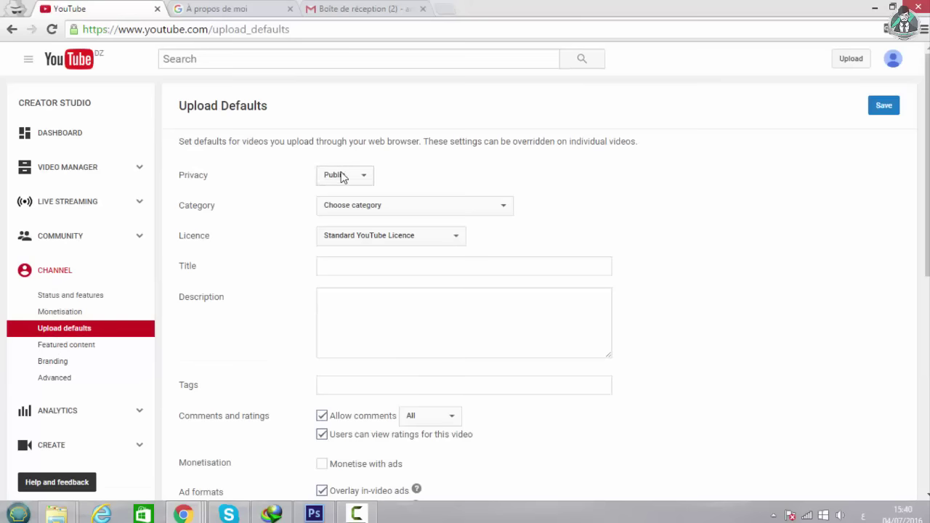
Write the default description 'تابع صفحتي على الفيس بوك' for new uploads.
scroll(658, 203, down, 3)
click(488, 107)
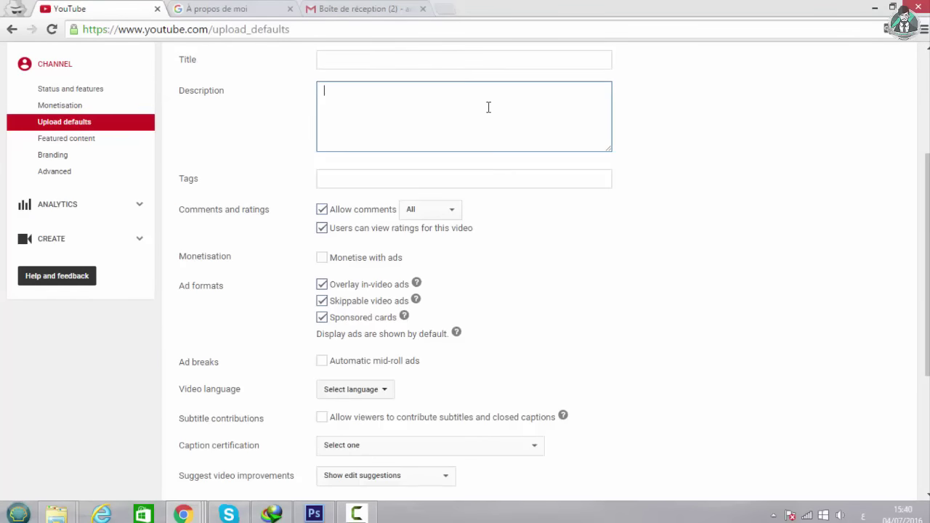
scroll(472, 184, up, 2)
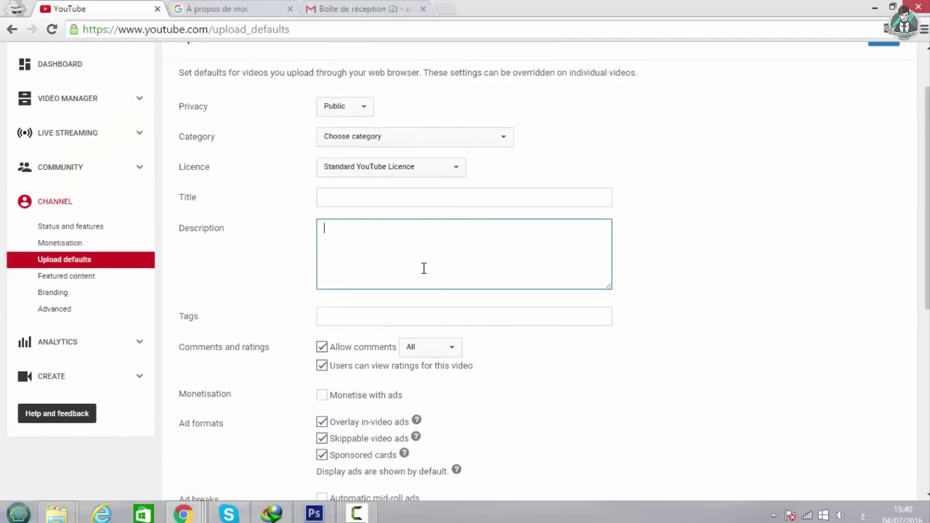
click(386, 201)
click(399, 250)
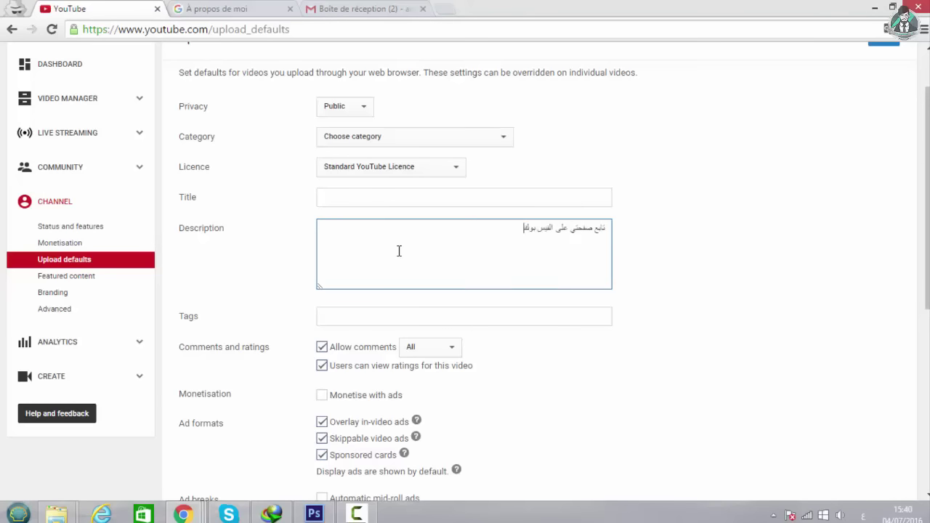
click(419, 321)
Switch Allow comments to Approved and back to All, then save the upload defaults.
scroll(428, 309, down, 2)
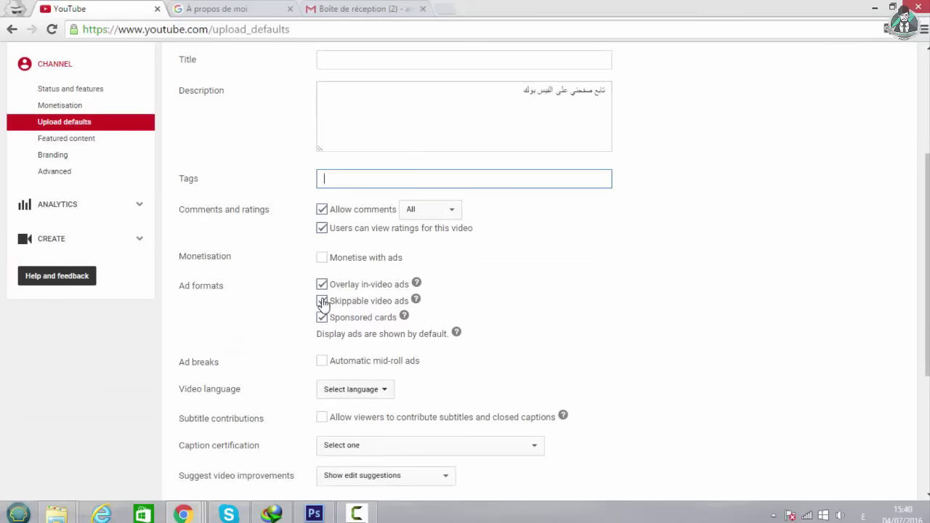
click(411, 212)
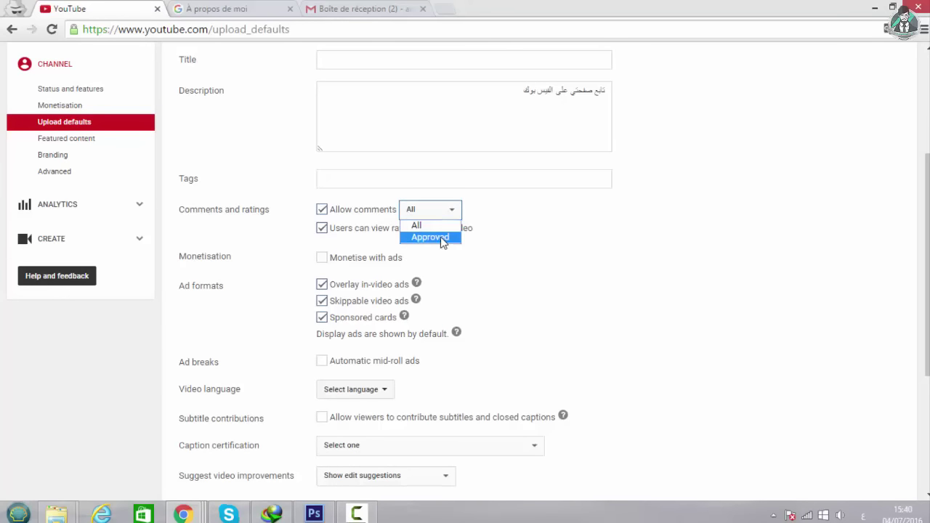
click(440, 238)
click(446, 217)
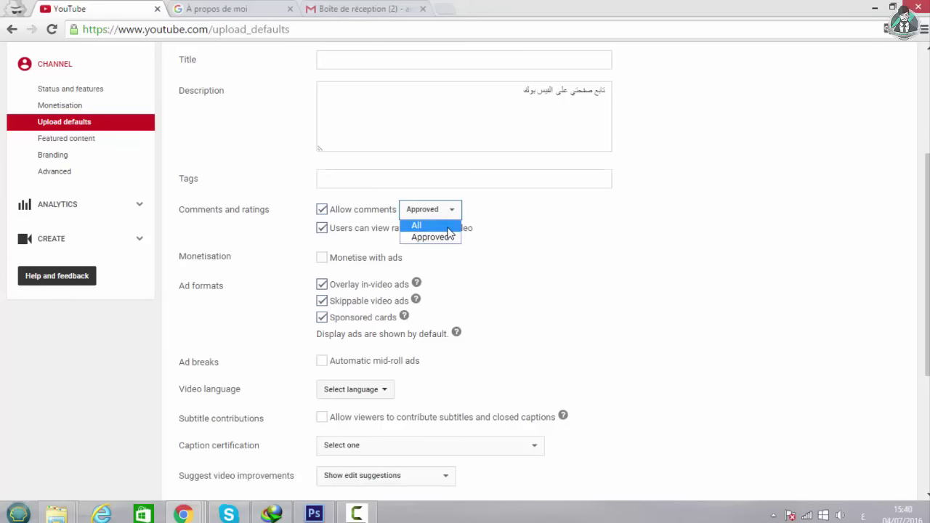
click(436, 225)
scroll(367, 220, down, 3)
click(378, 244)
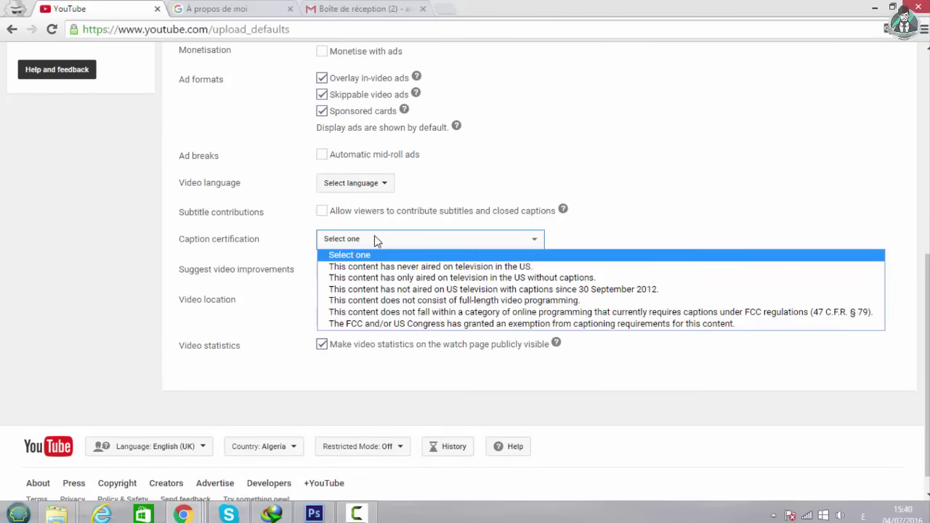
click(662, 206)
scroll(240, 196, up, 6)
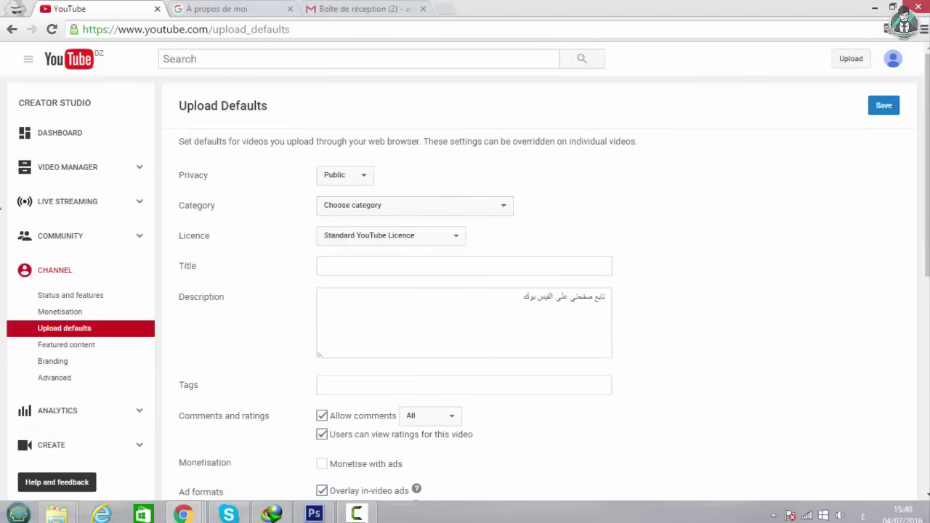
click(890, 110)
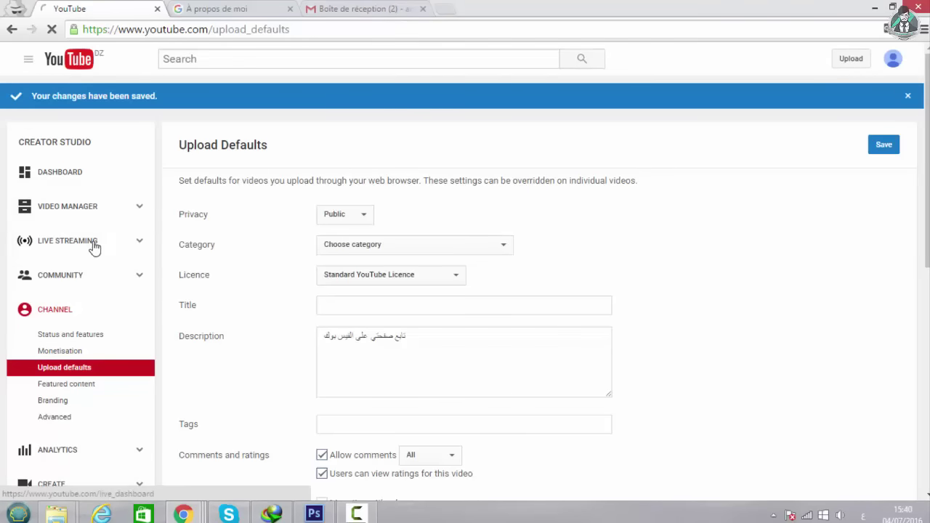
click(91, 245)
Go through Video Manager to the Dashboard showing zero views, subscribers and $0.00 revenue.
click(80, 174)
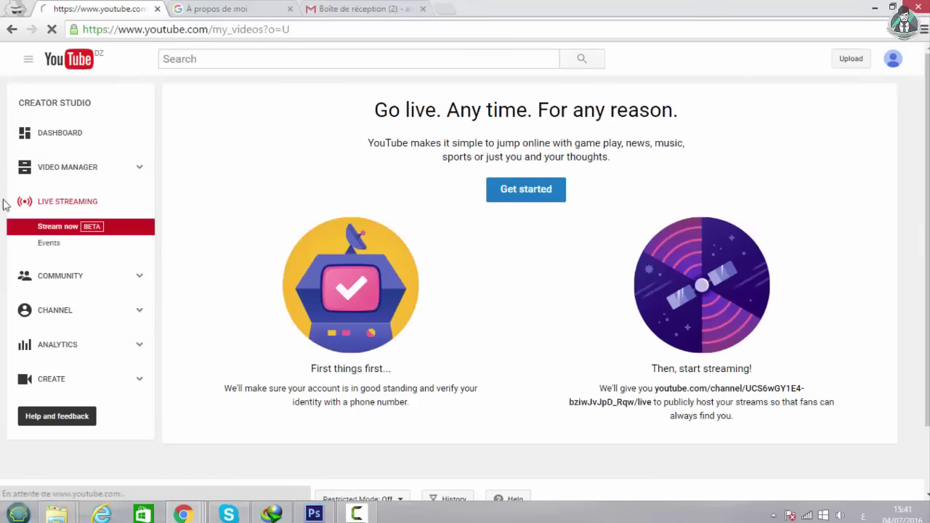
click(16, 134)
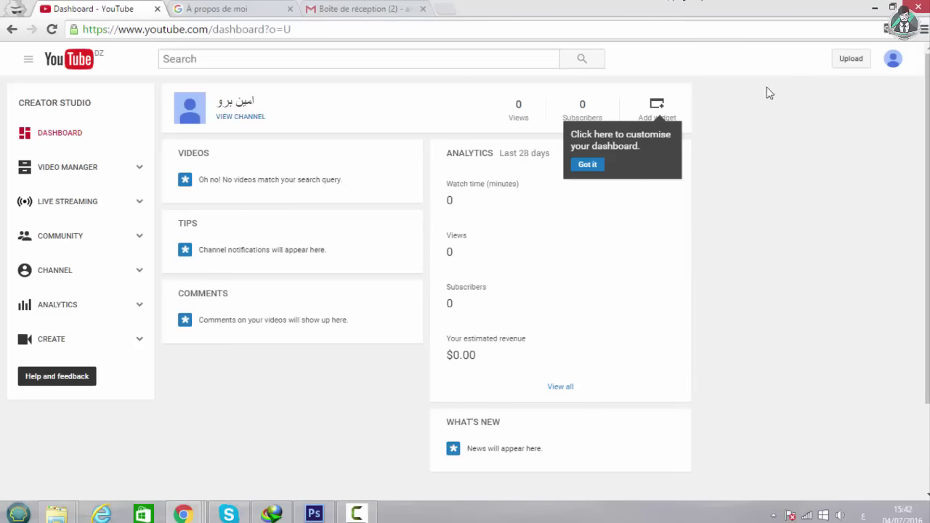
From the channel's Monetisation settings, start associating an AdSense account and sign in with the current Google account.
click(70, 281)
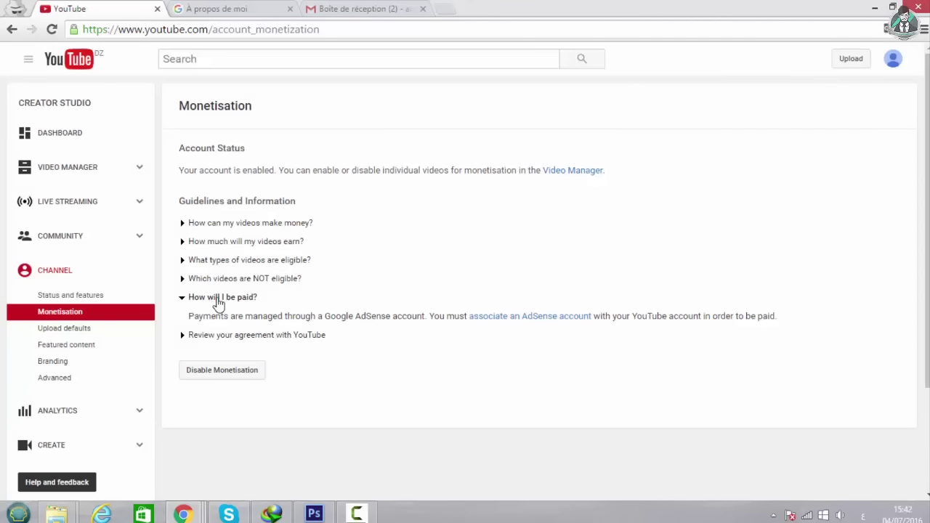
click(549, 321)
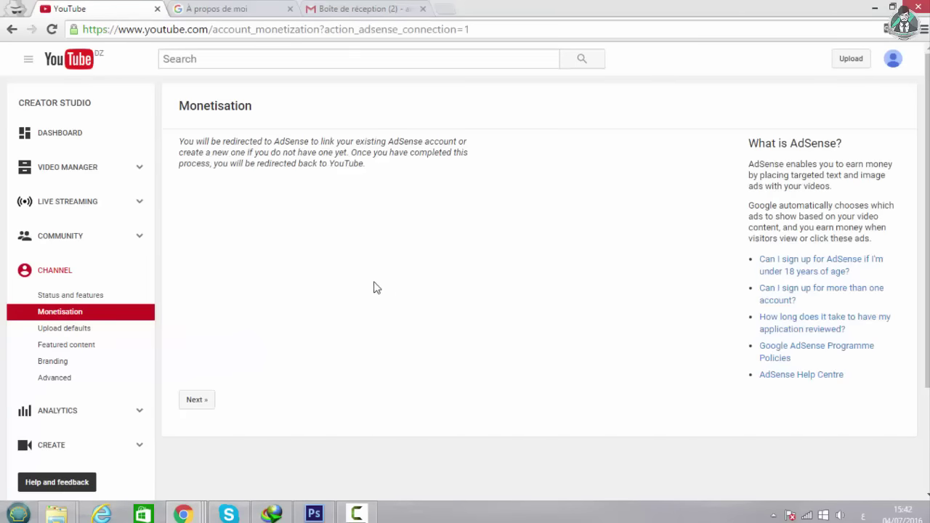
click(199, 400)
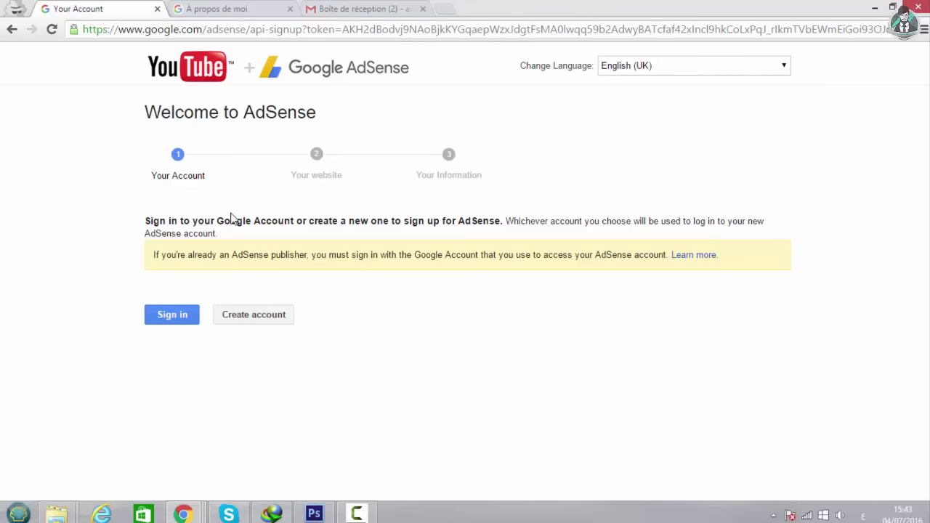
click(152, 324)
Set the AdSense content language to Arabic.
click(367, 273)
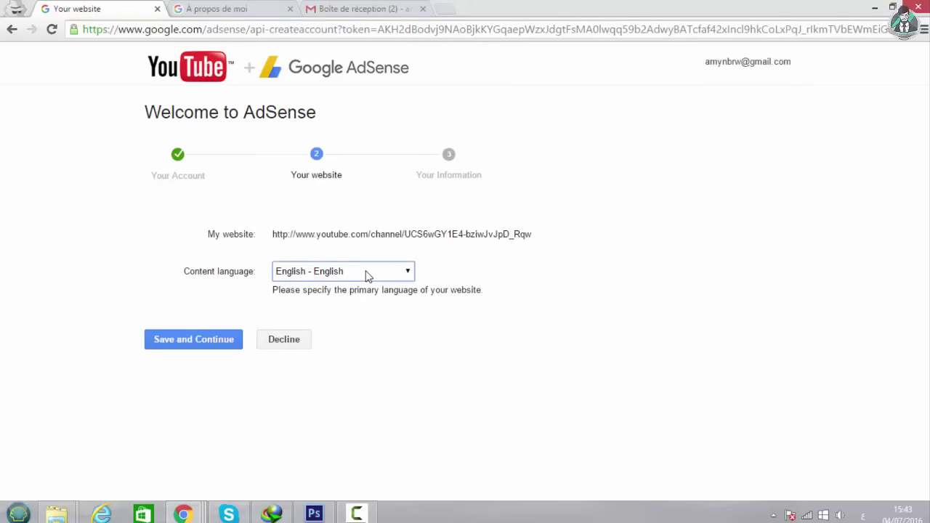
click(652, 298)
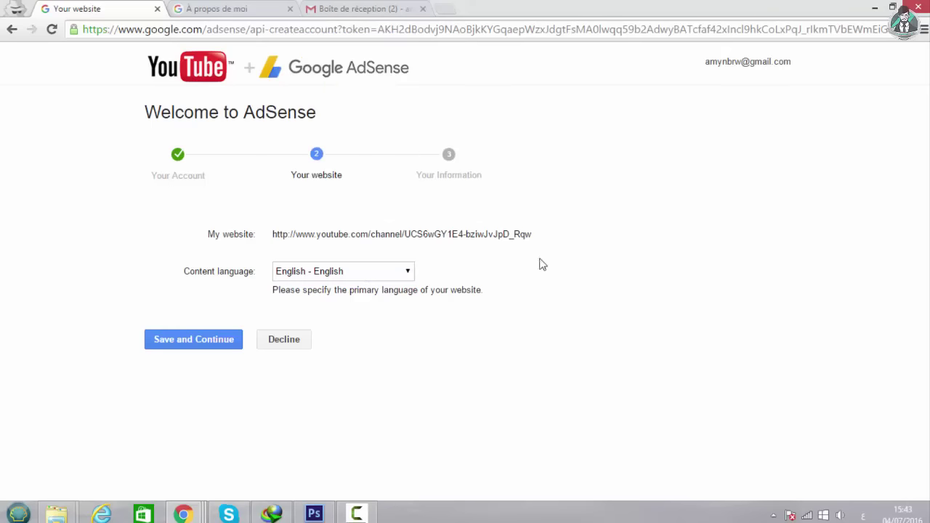
click(394, 271)
click(341, 49)
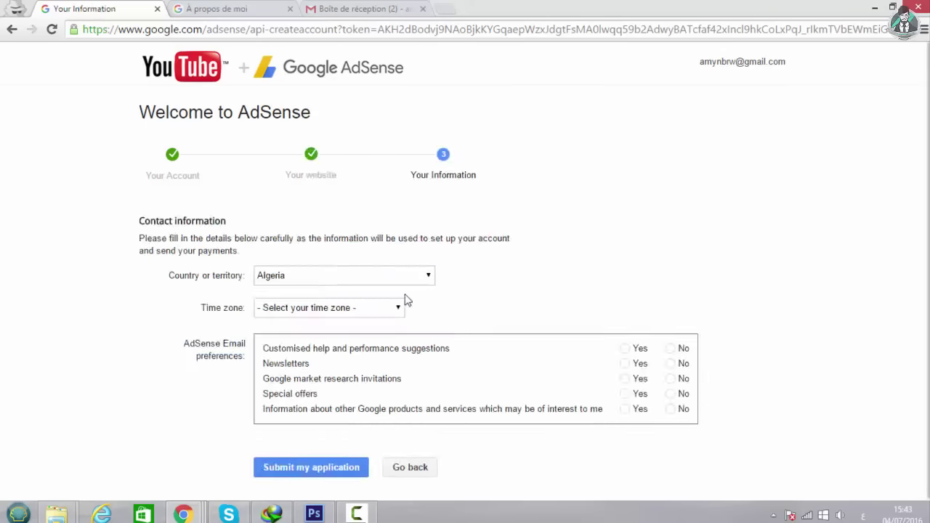
Choose the (UTC+01:00) Algiers time zone and an Individual account type.
scroll(384, 281, down, 1)
click(355, 241)
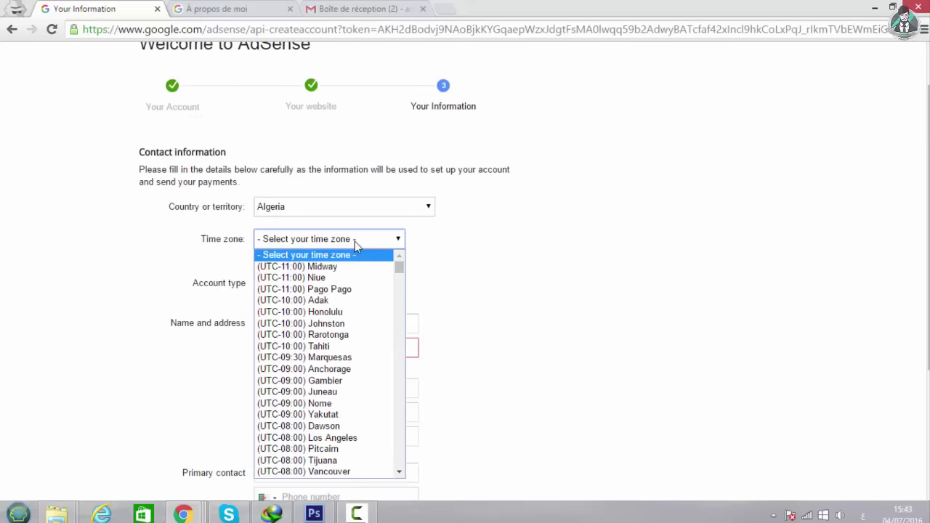
scroll(346, 390, down, 5)
scroll(348, 389, down, 2)
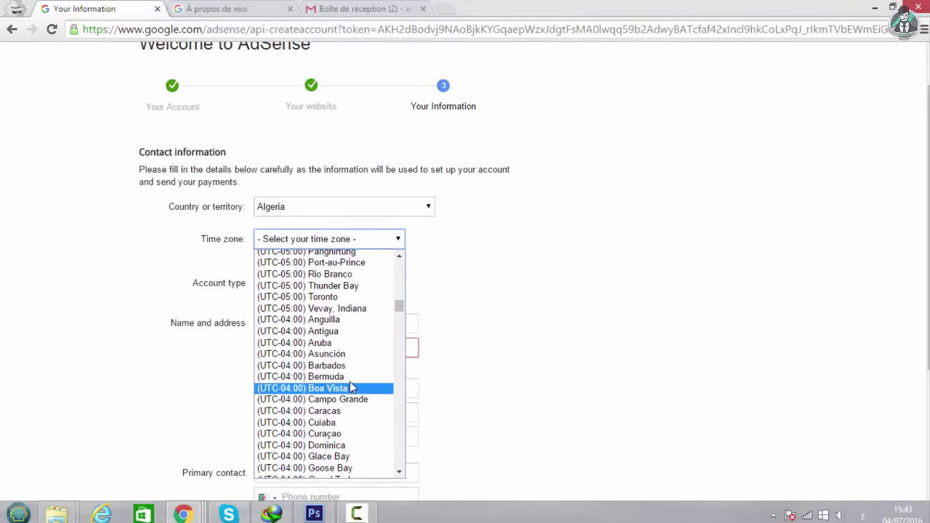
scroll(363, 327, up, 10)
click(384, 271)
click(287, 285)
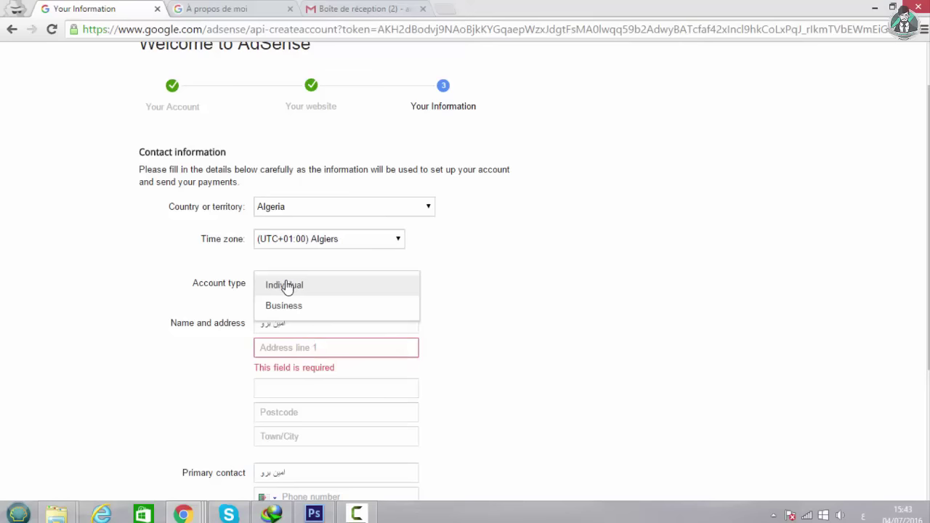
click(287, 286)
Replace the contact name with the payee's name and enter the street address on the first line.
scroll(323, 313, down, 1)
click(304, 255)
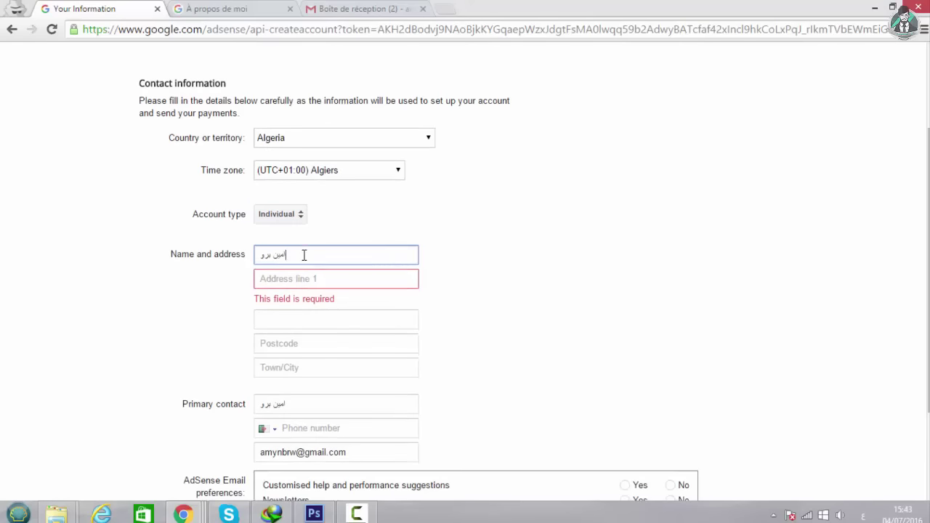
drag(304, 255, 219, 254)
text(m)
key(BackSpace)
click(299, 279)
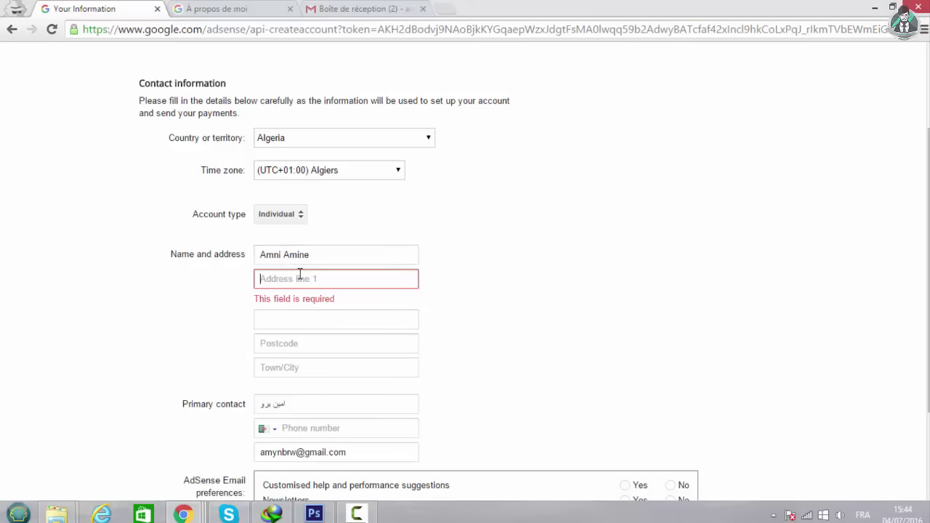
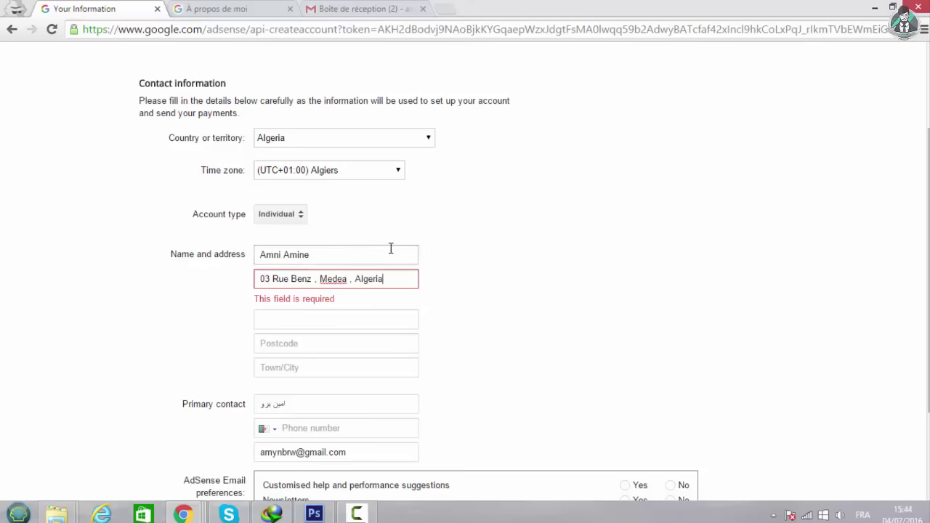
click(352, 320)
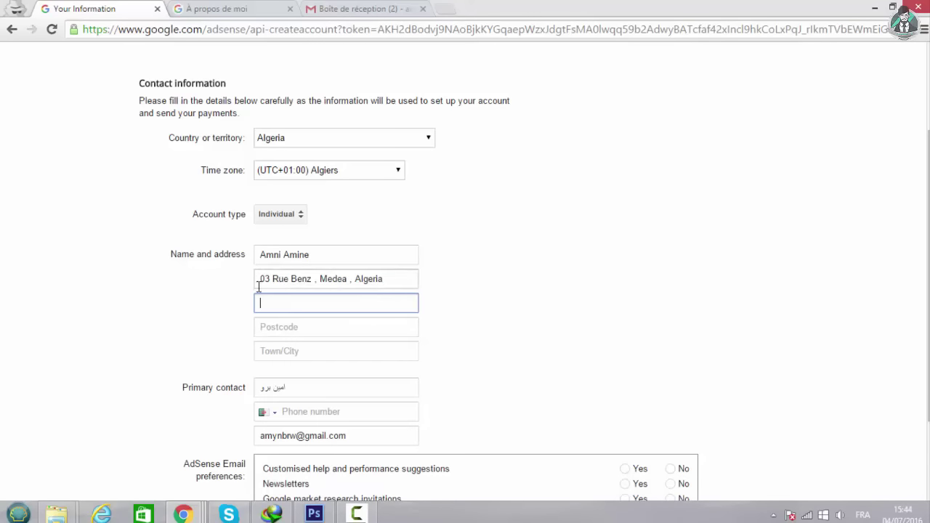
drag(384, 278, 243, 278)
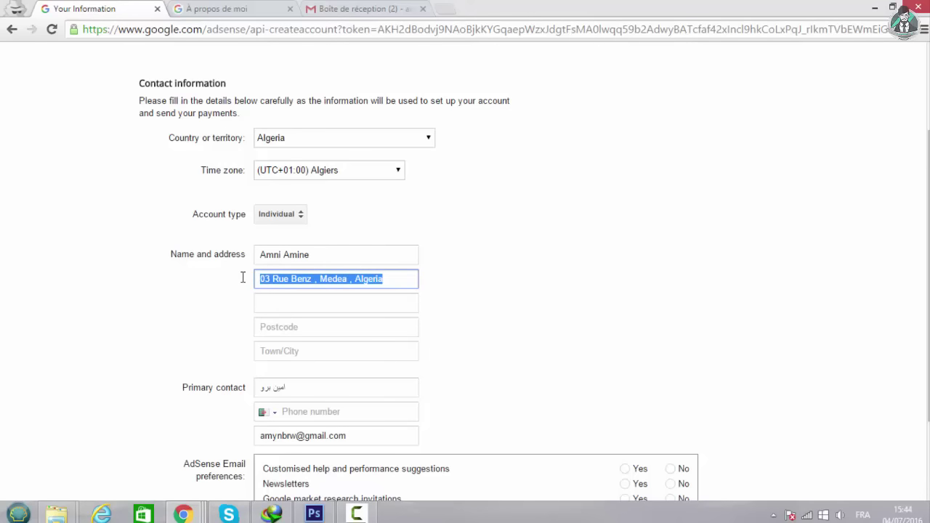
click(372, 308)
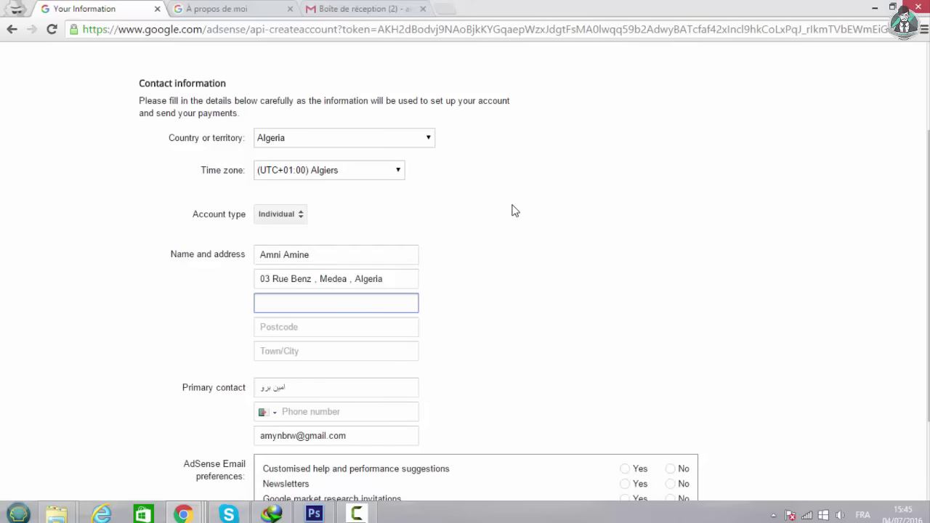
Fill in the postcode and the town/city fields.
scroll(441, 303, down, 1)
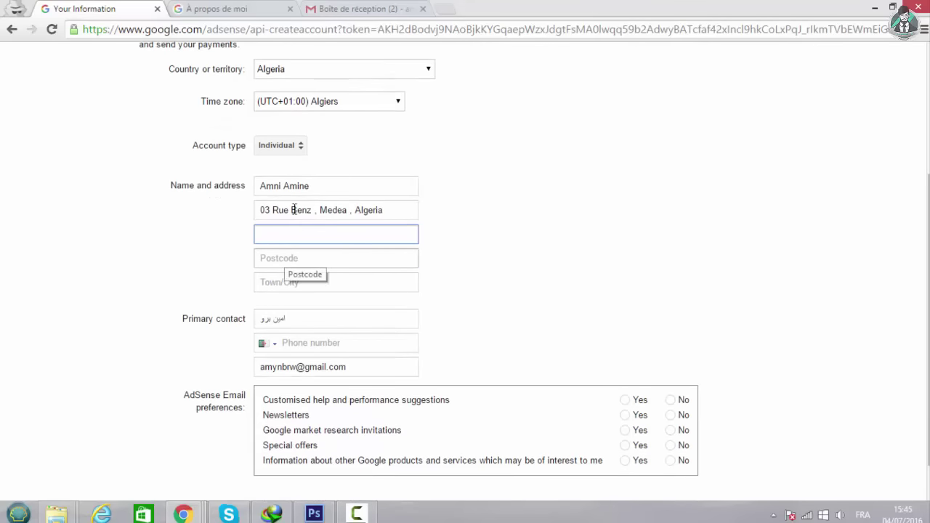
click(298, 261)
text(26000)
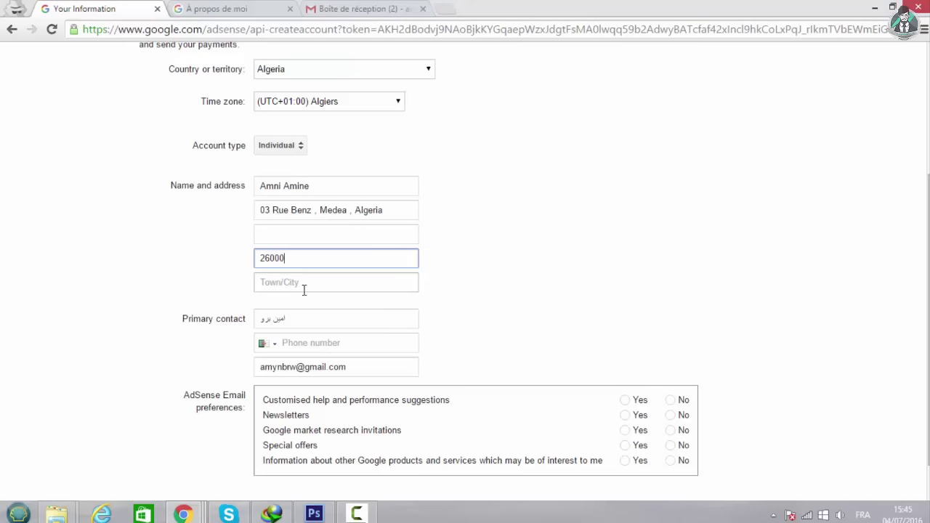
click(324, 287)
text(Medea)
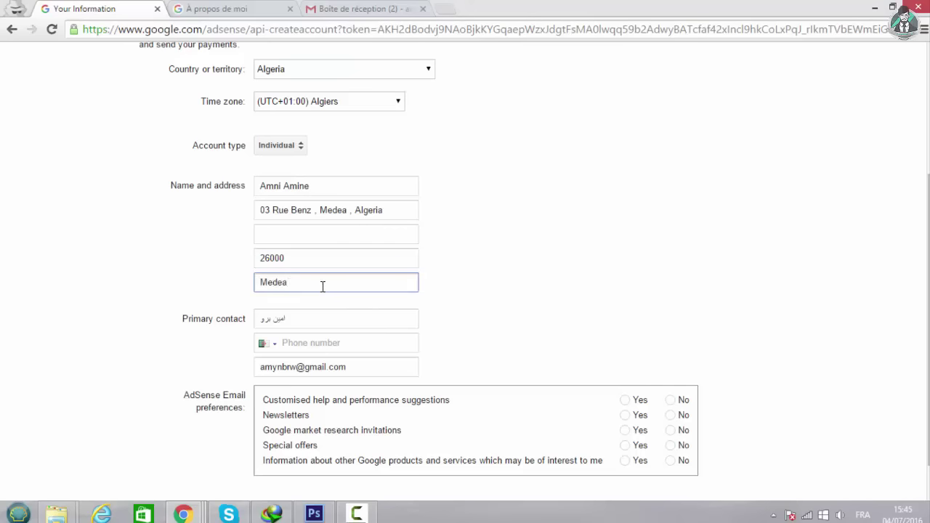
scroll(320, 313, down, 1)
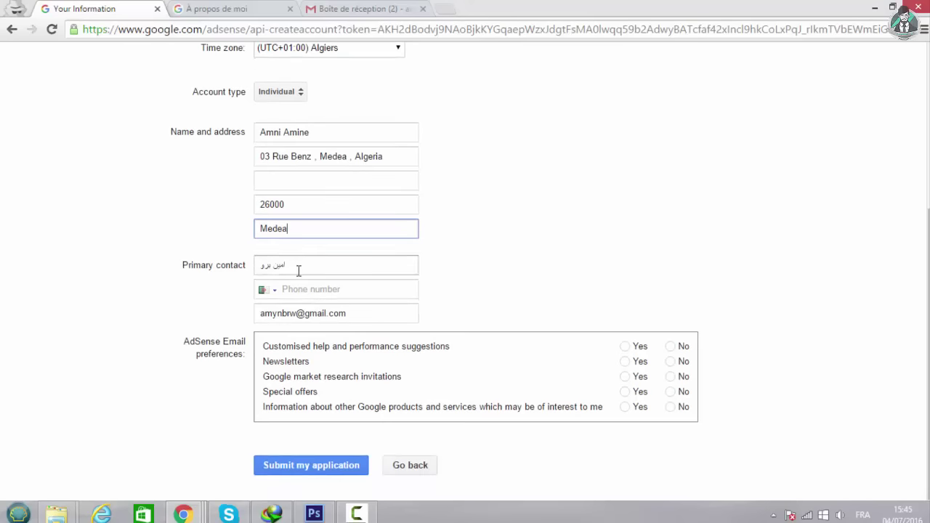
Check the primary contact name and enter the contact phone number.
double_click(299, 268)
click(291, 263)
double_click(278, 259)
drag(278, 258, 245, 261)
click(309, 261)
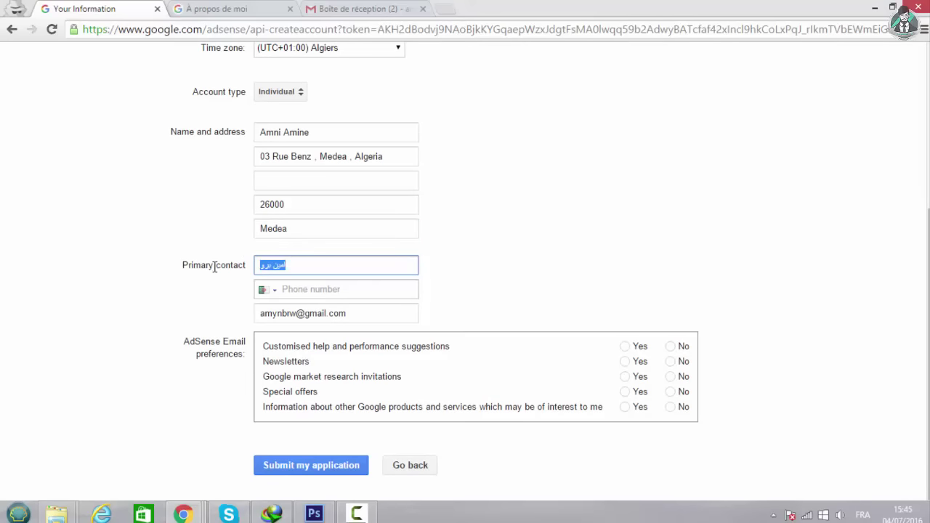
click(285, 288)
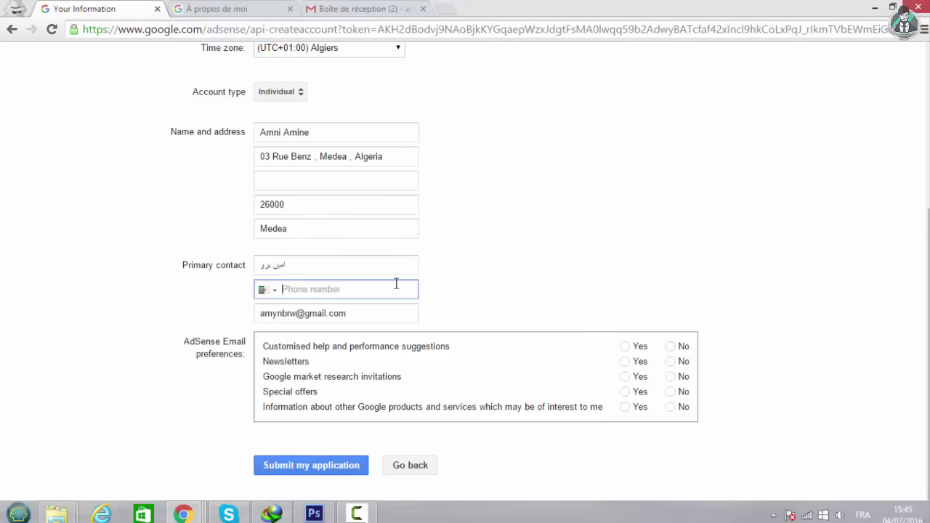
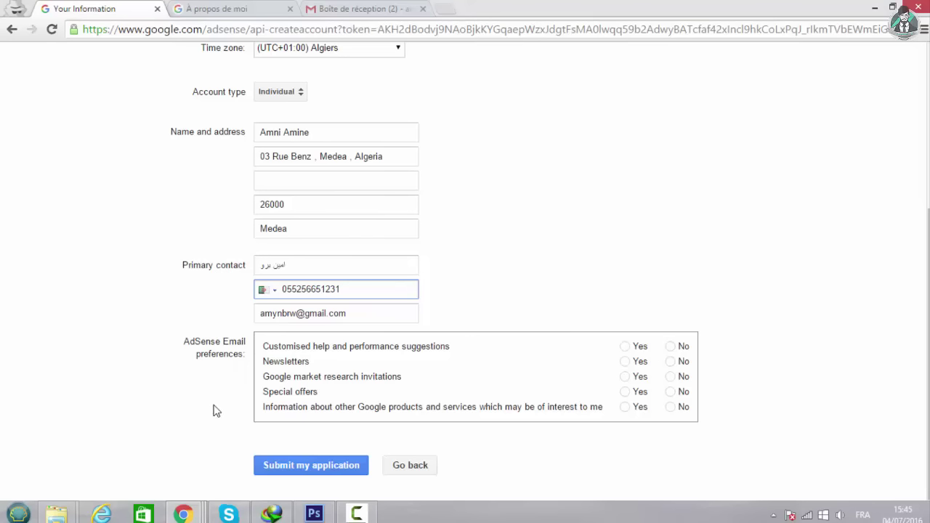
click(291, 465)
Answer Yes to all five email preferences and submit the application, then select the wrong phone digits.
click(670, 394)
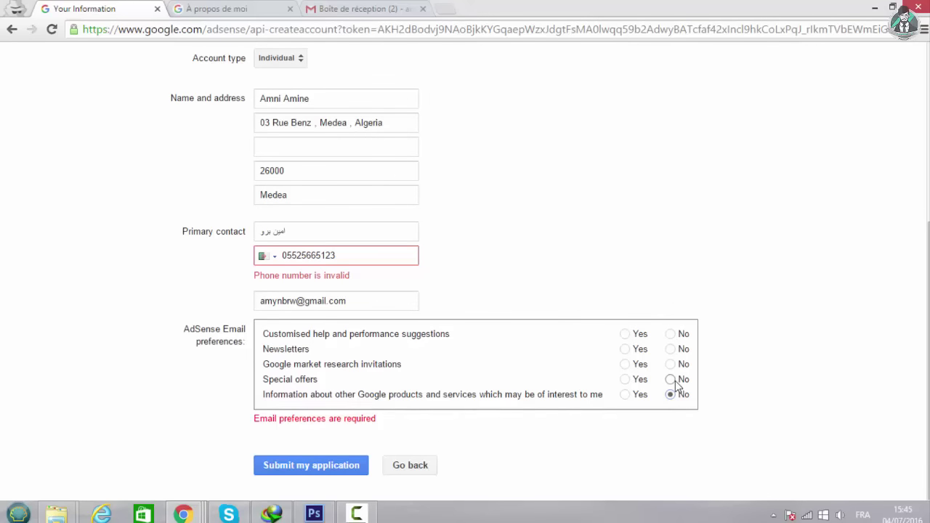
click(625, 394)
click(625, 380)
click(625, 364)
click(625, 348)
click(625, 334)
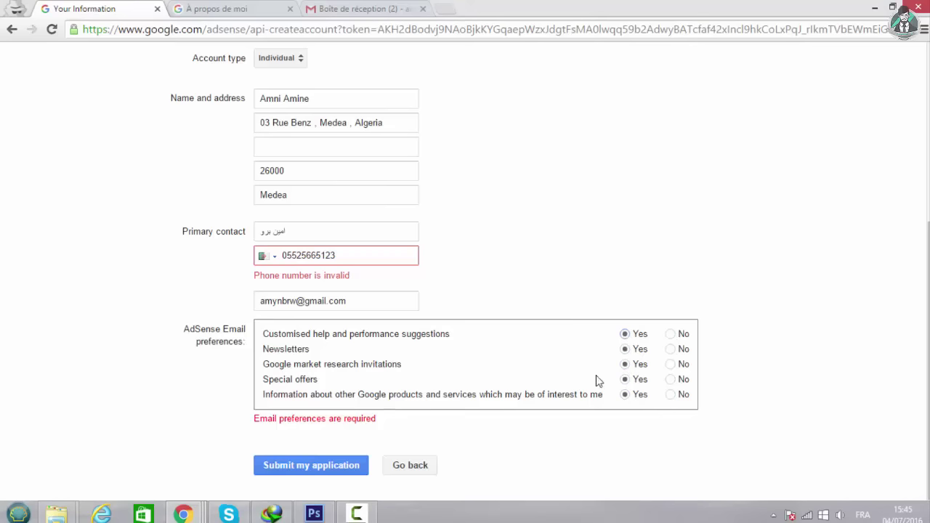
click(287, 465)
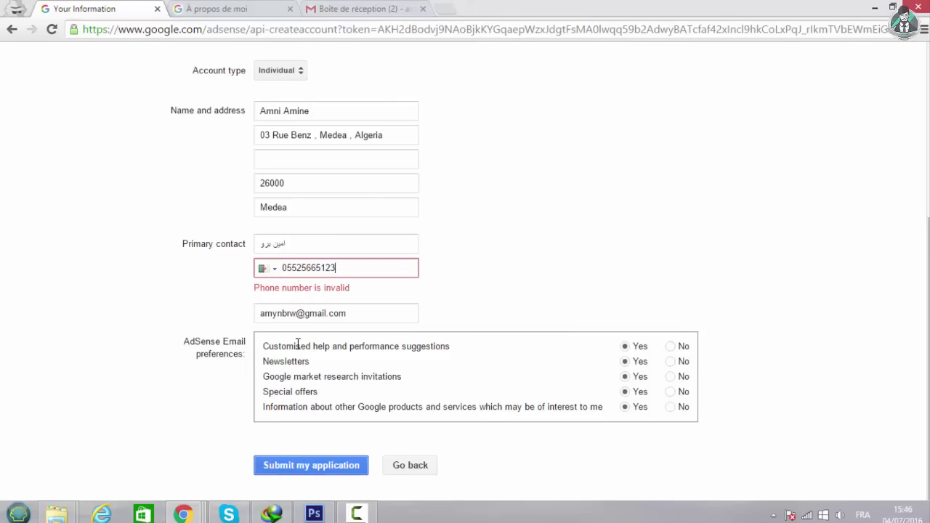
drag(356, 270, 283, 265)
Correct the phone number, resubmit the application, and paste the number for SMS verification.
click(261, 468)
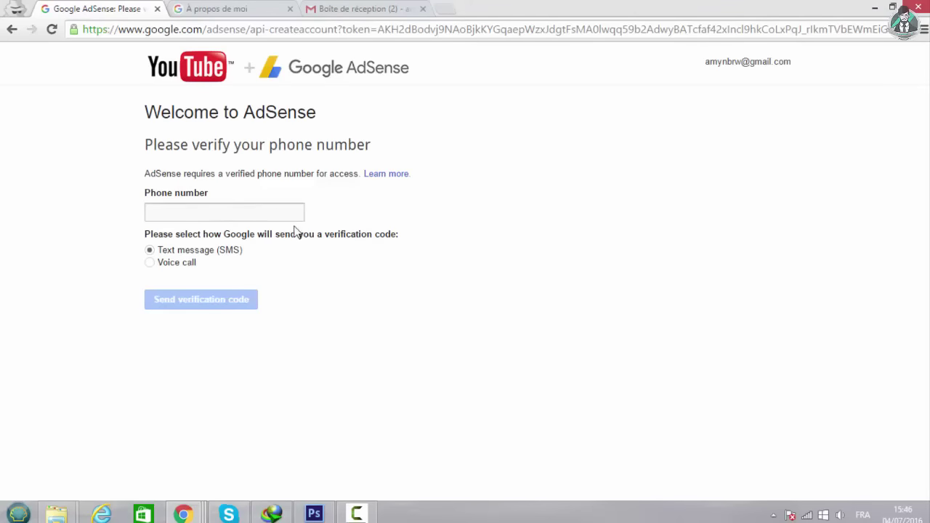
click(243, 210)
key(ctrl+v)
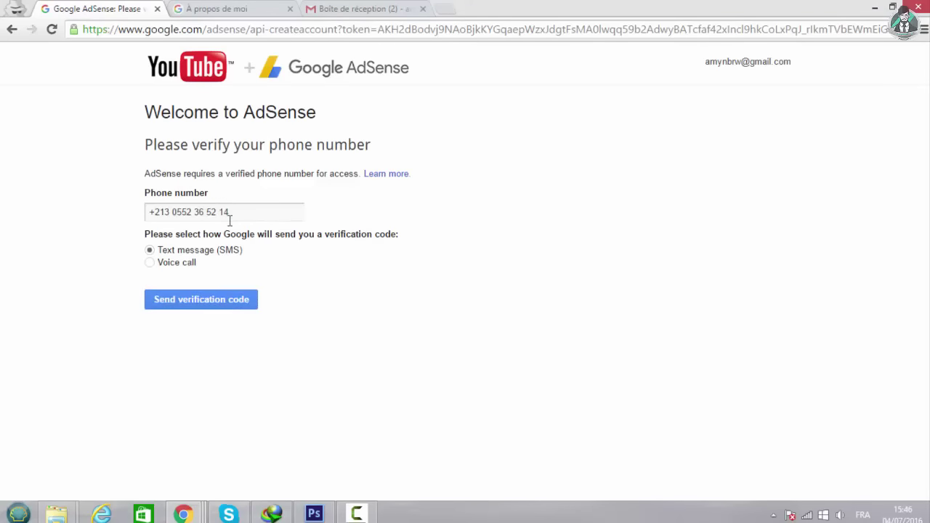
drag(249, 212, 172, 210)
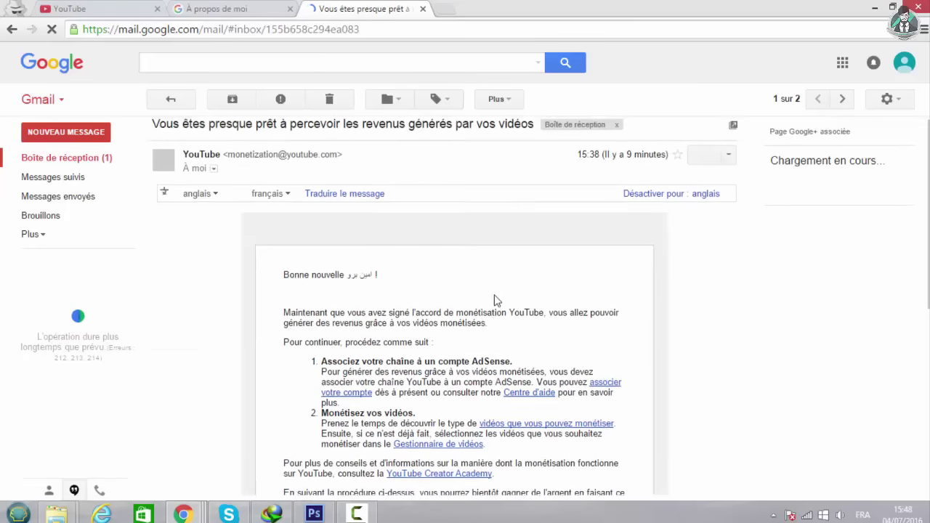
Return to the Gmail inbox, then switch to the YouTube Monetisation tab showing the review status.
scroll(494, 301, down, 4)
scroll(495, 301, up, 4)
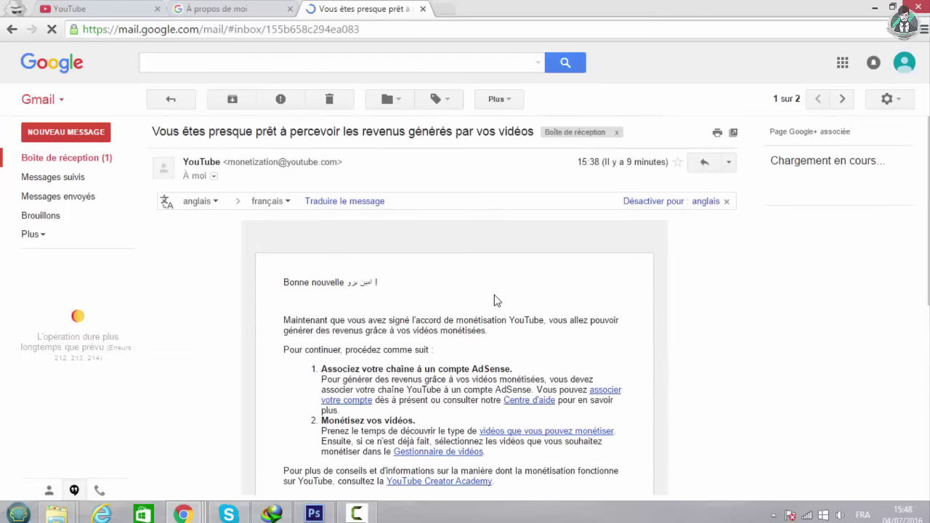
click(91, 160)
click(101, 9)
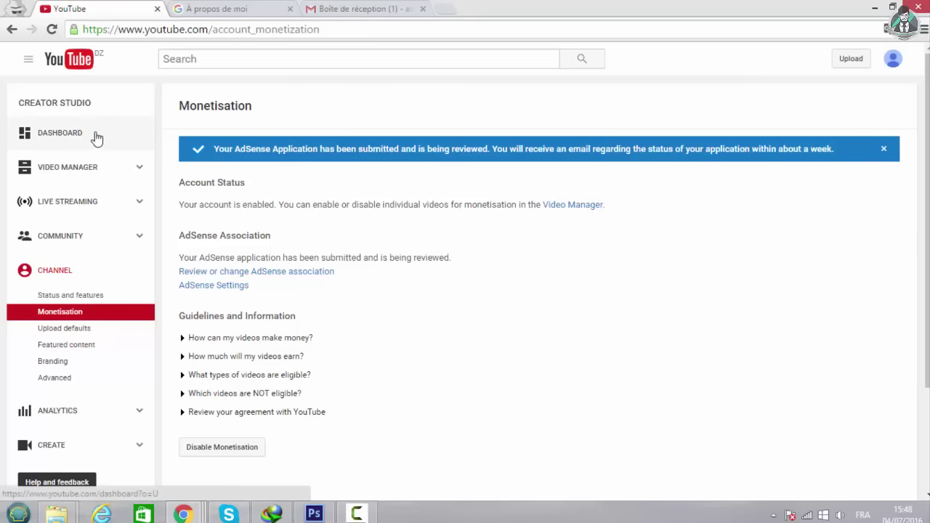
Go from Creator Studio to My Channel to view the bannered channel page.
click(893, 58)
click(886, 138)
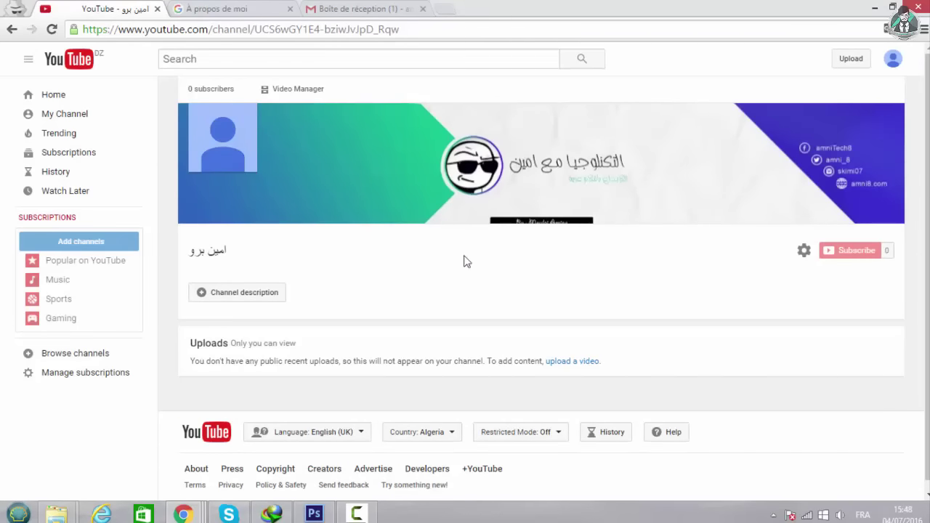
Open the empty Channel description box beneath the banner and place the cursor in it.
click(238, 292)
scroll(451, 336, down, 2)
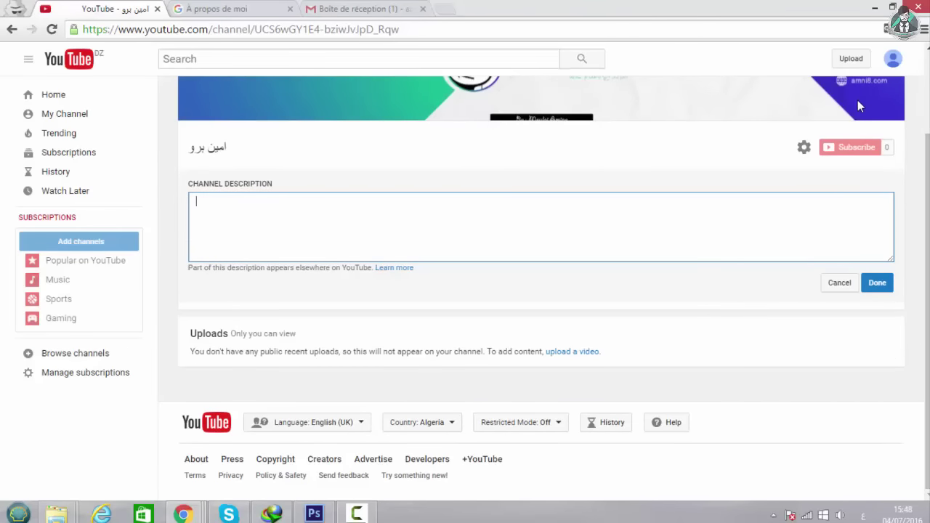
scroll(889, 176, up, 2)
scroll(903, 311, down, 2)
scroll(864, 199, up, 2)
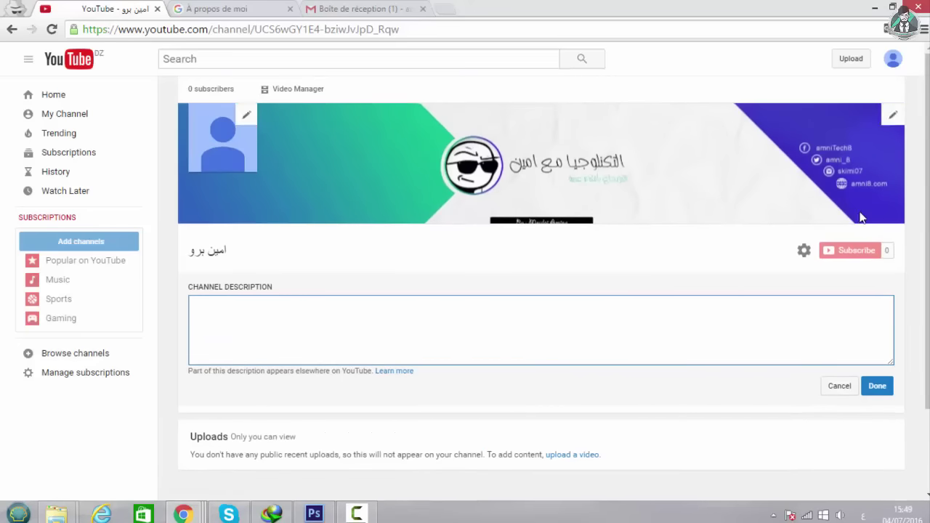
click(894, 118)
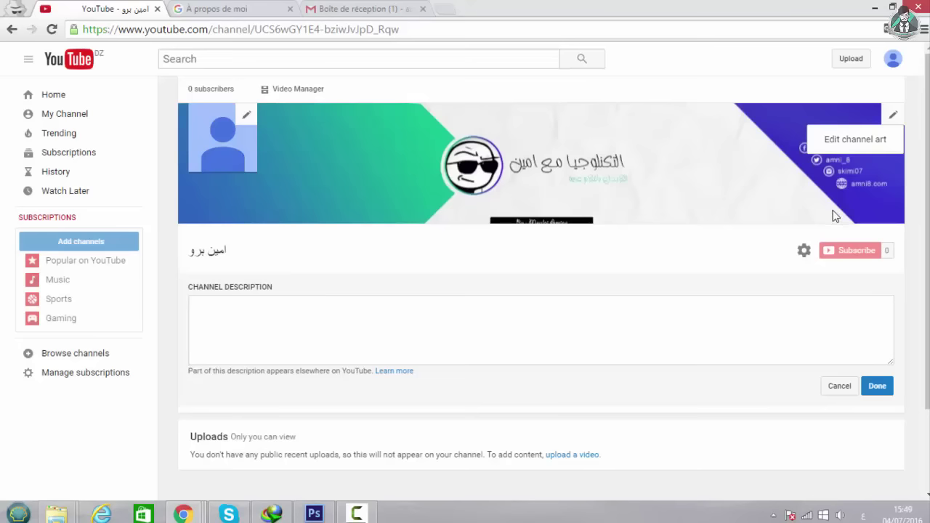
click(595, 327)
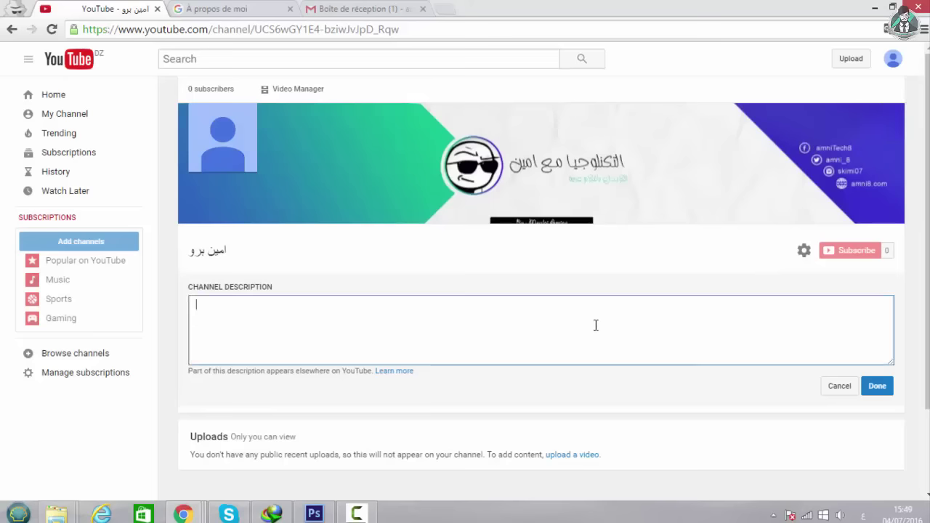
scroll(427, 368, down, 3)
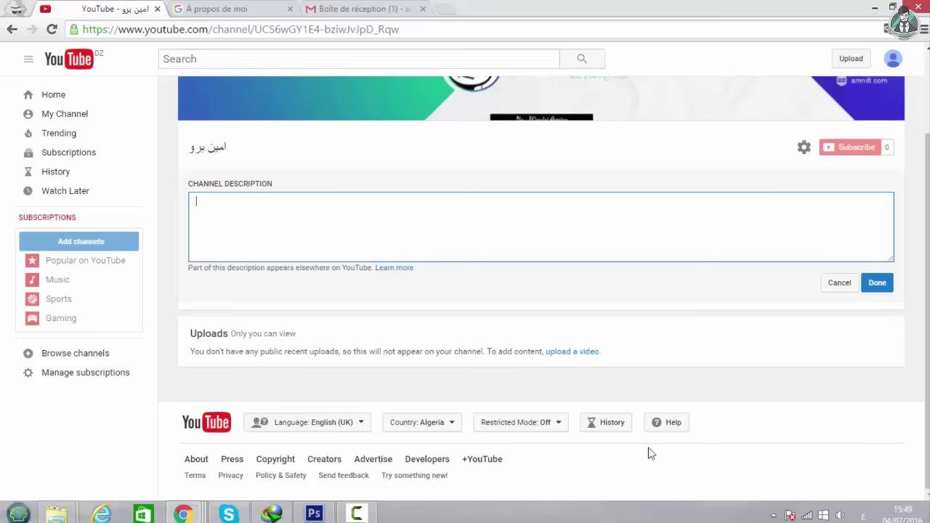
scroll(394, 382, up, 3)
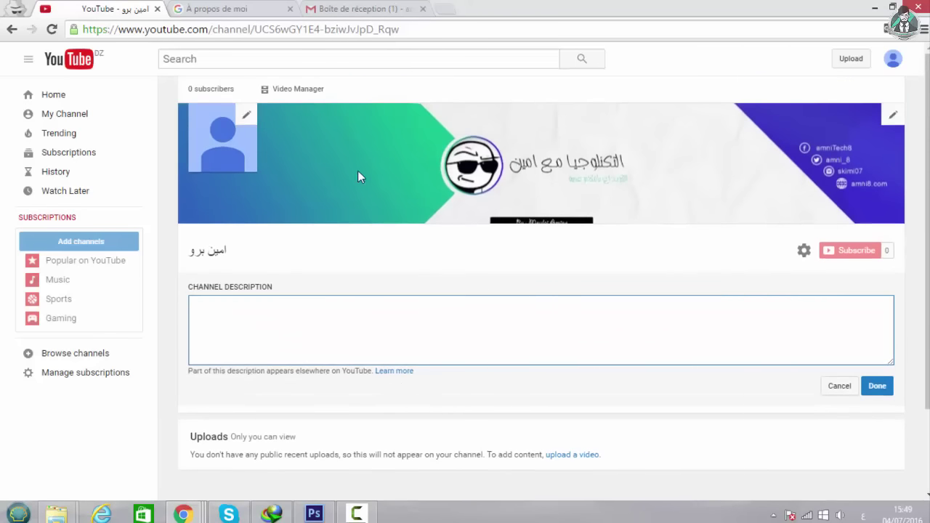